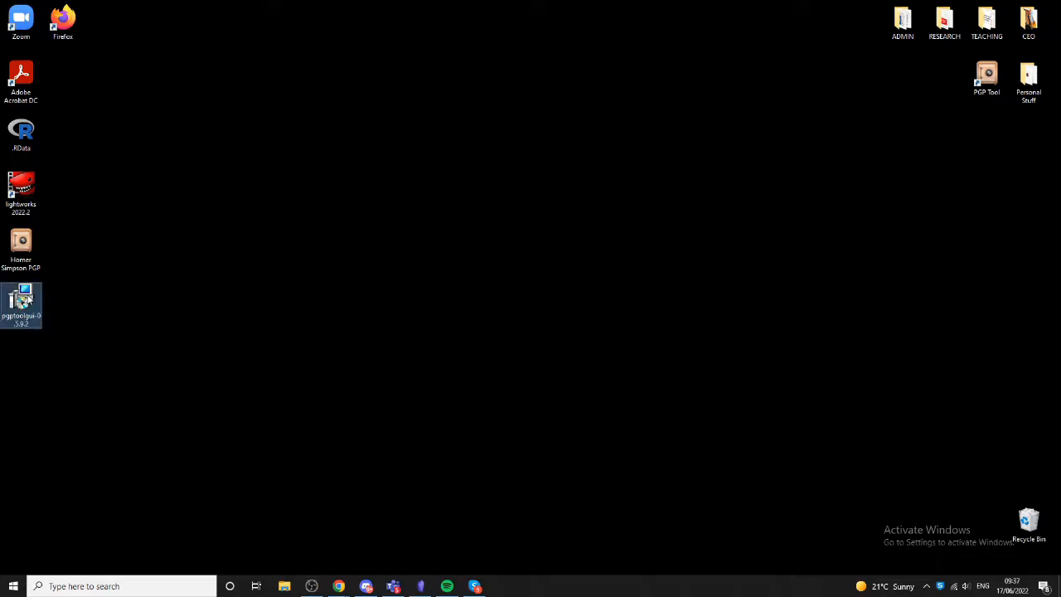
double_click(23, 300)
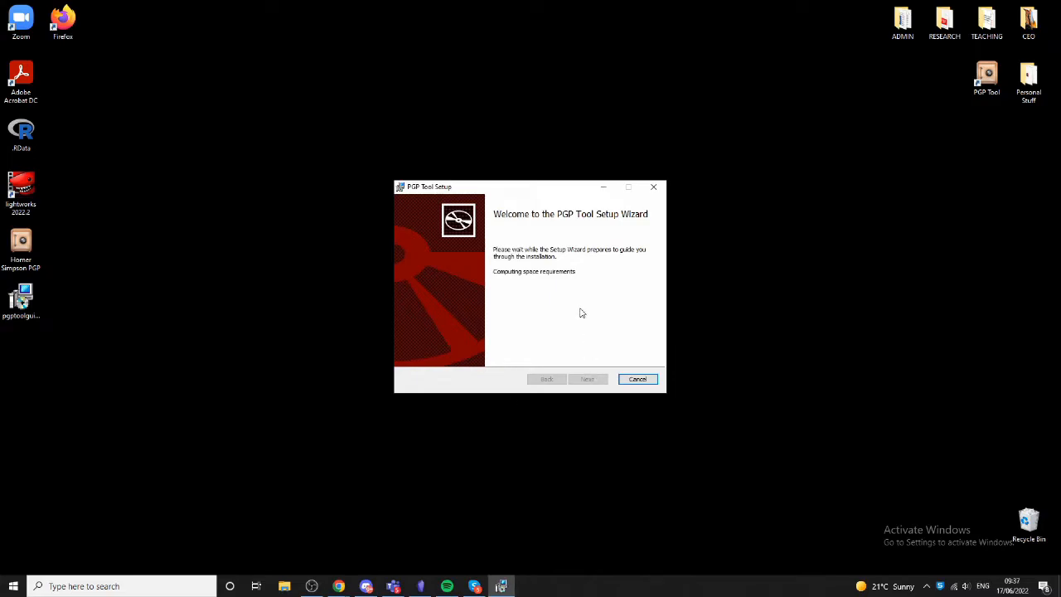
click(598, 382)
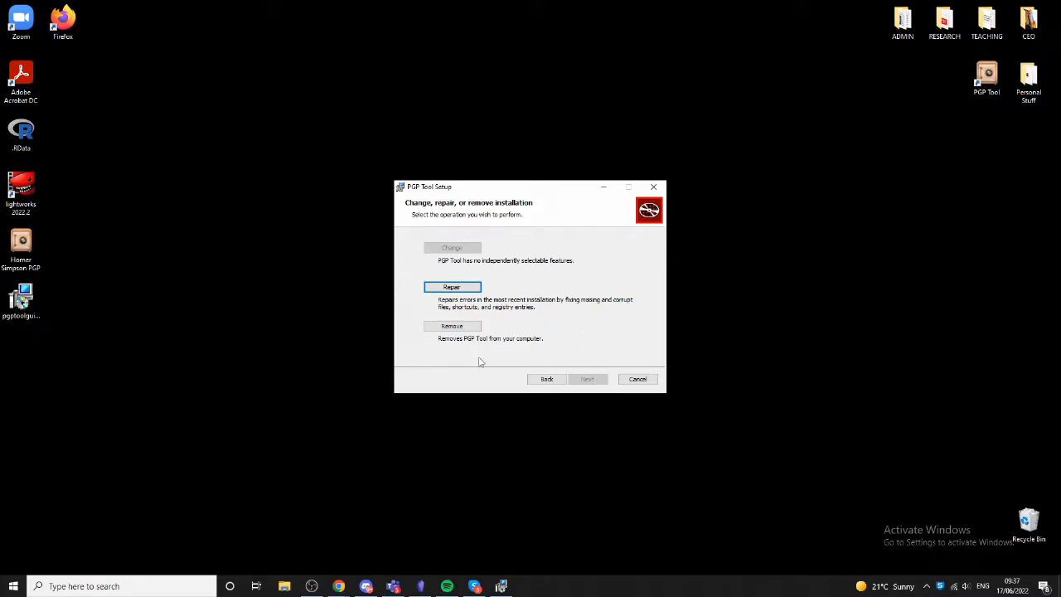
click(636, 380)
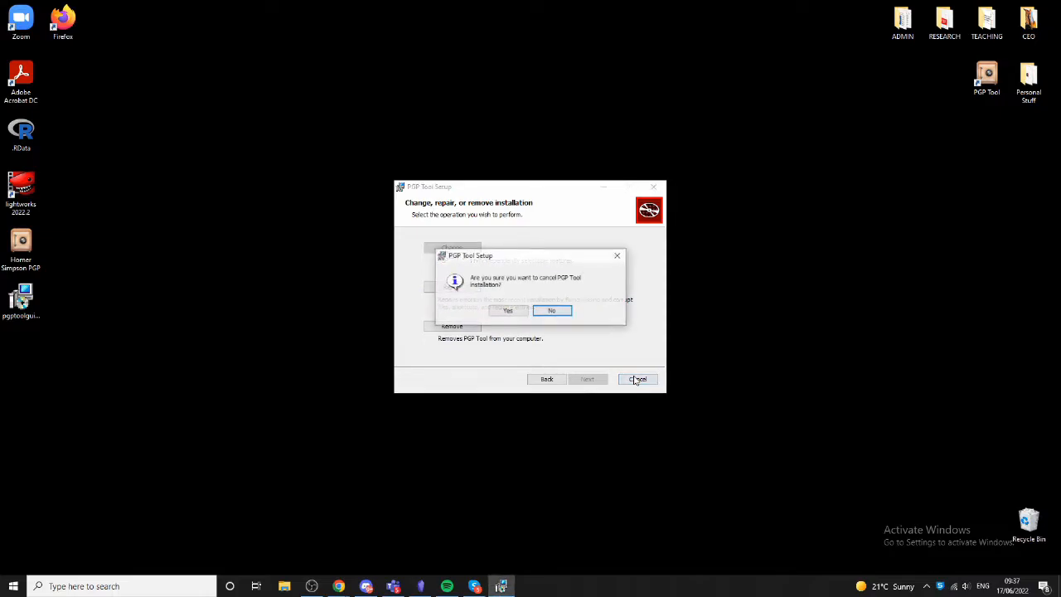
click(511, 311)
click(589, 379)
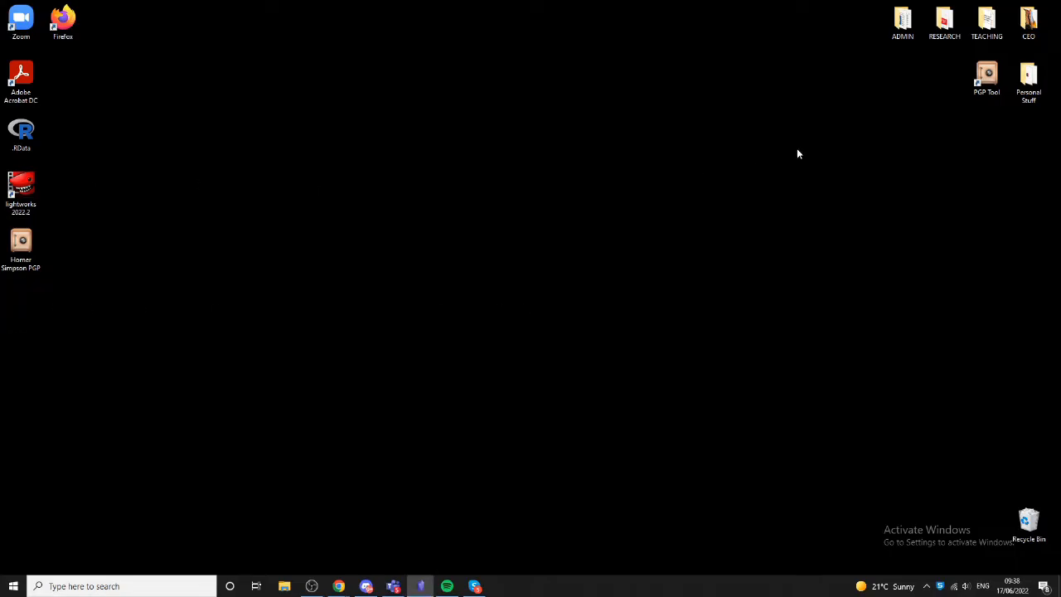
- Launch PGP Tool and view the existing keys in the key ring list, widening the list window
double_click(986, 79)
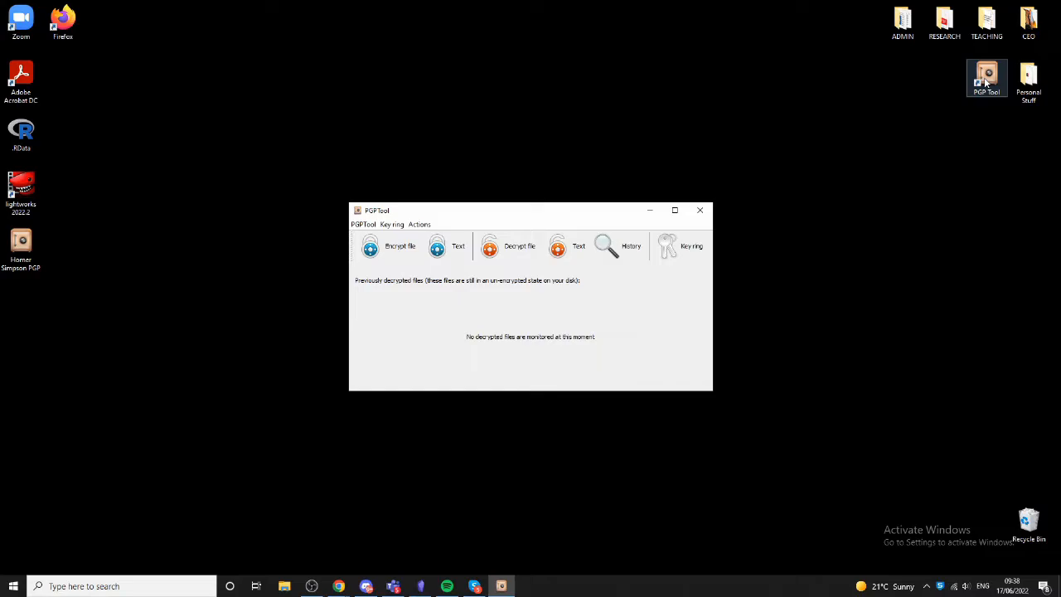
click(671, 248)
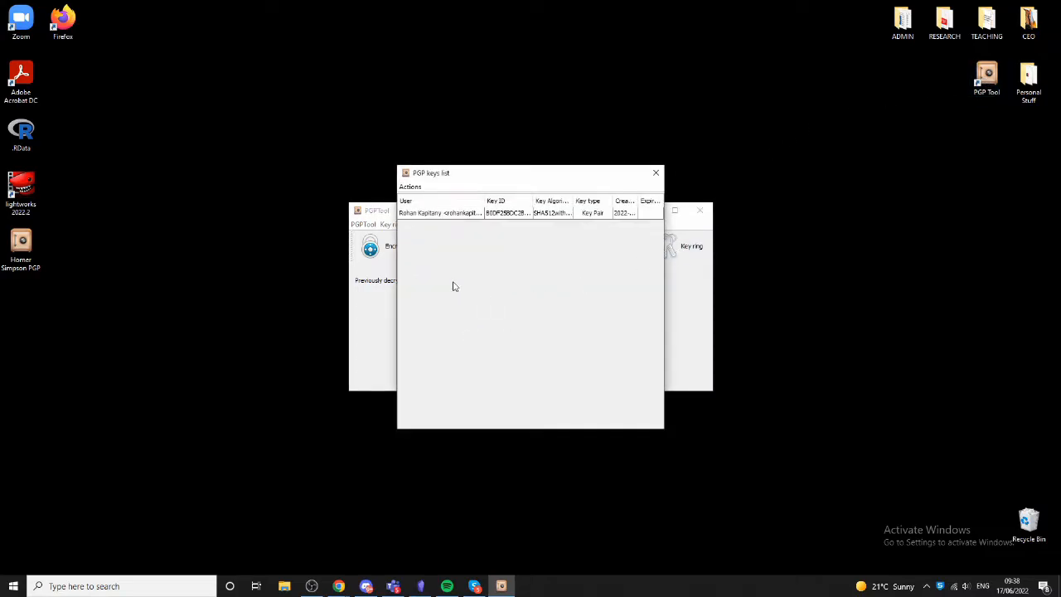
drag(397, 282, 299, 281)
drag(663, 262, 759, 266)
click(615, 214)
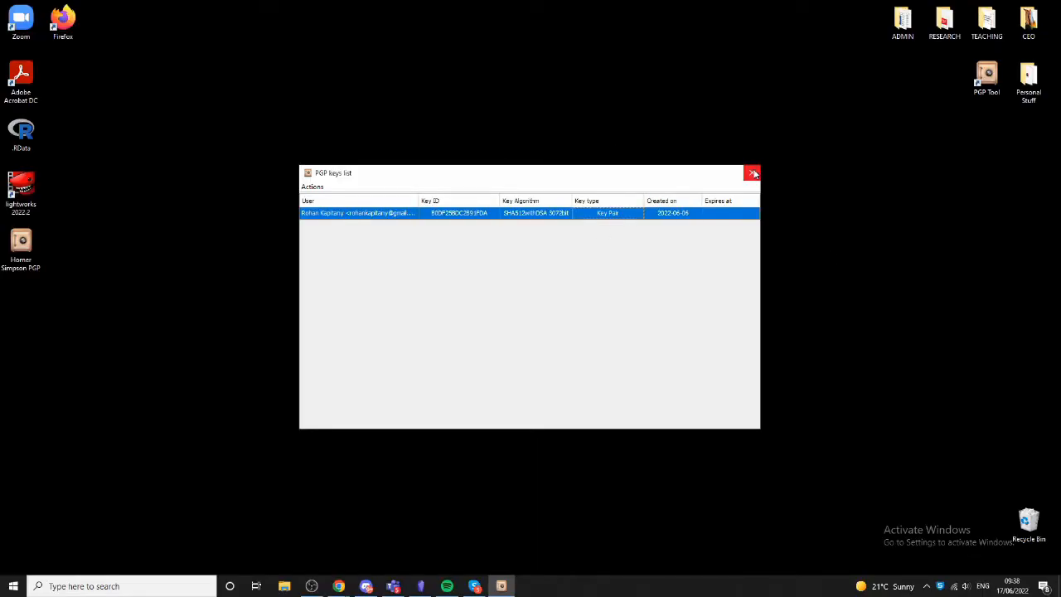
click(753, 173)
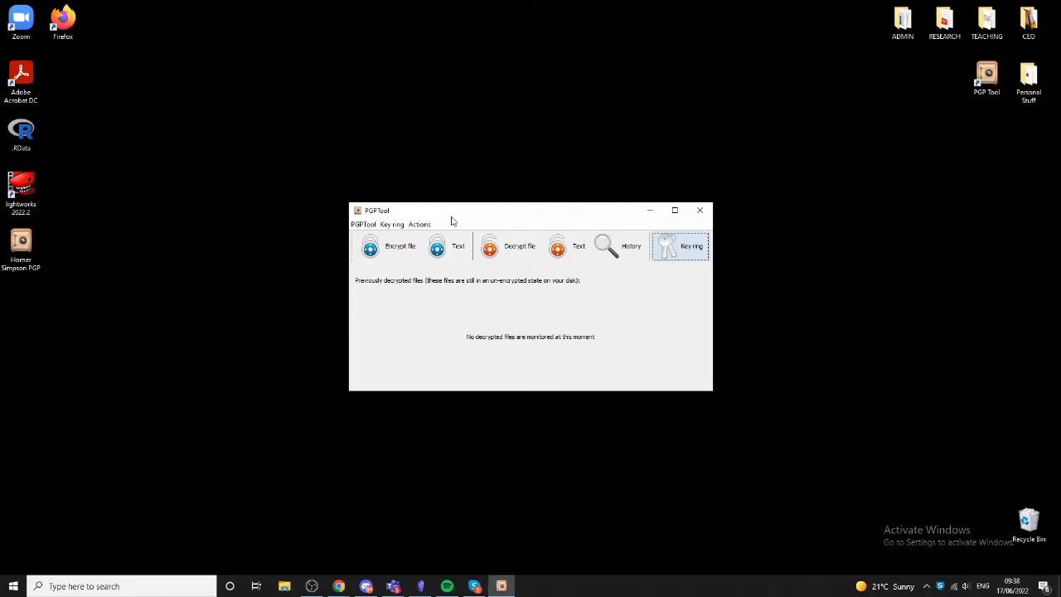
- Create a new PGP key, filling in the full name, the e-mail address and the passphrase twice
click(393, 224)
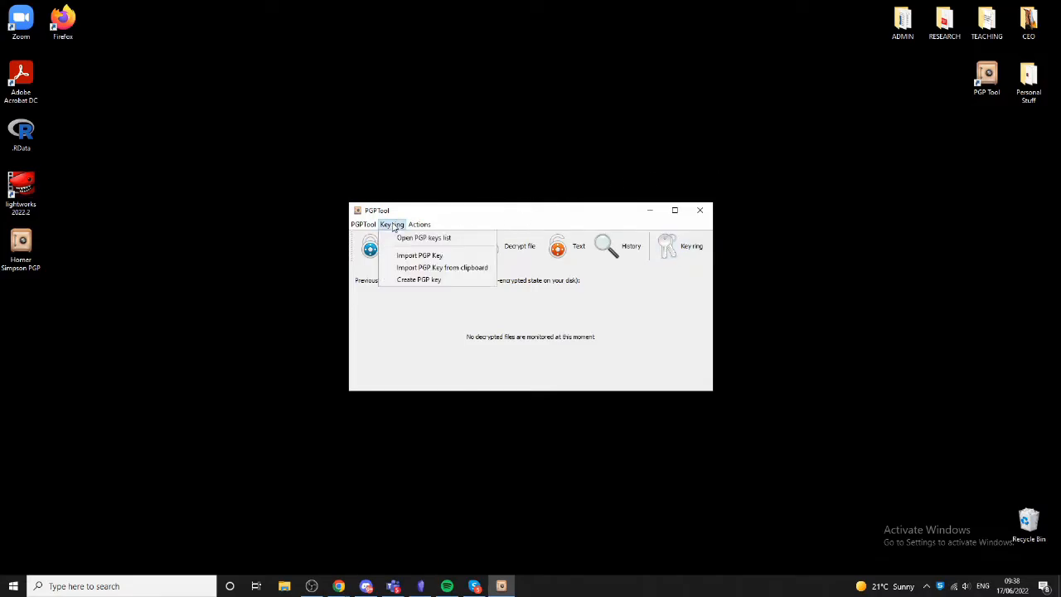
click(455, 286)
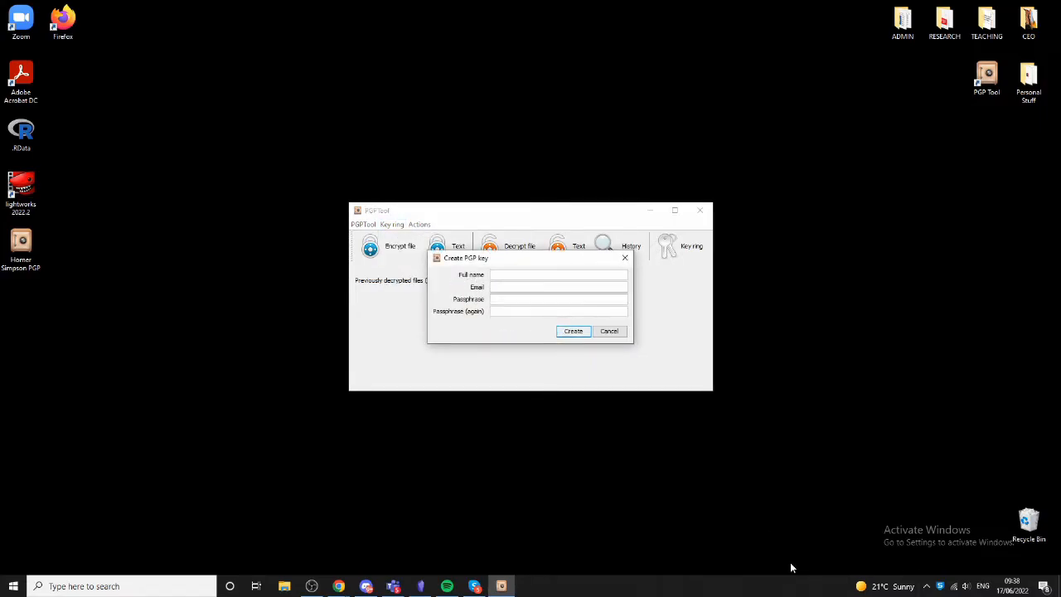
text(Dr. Universitydr.uni@uni.ac.uk)
text(****************)
key(Return)
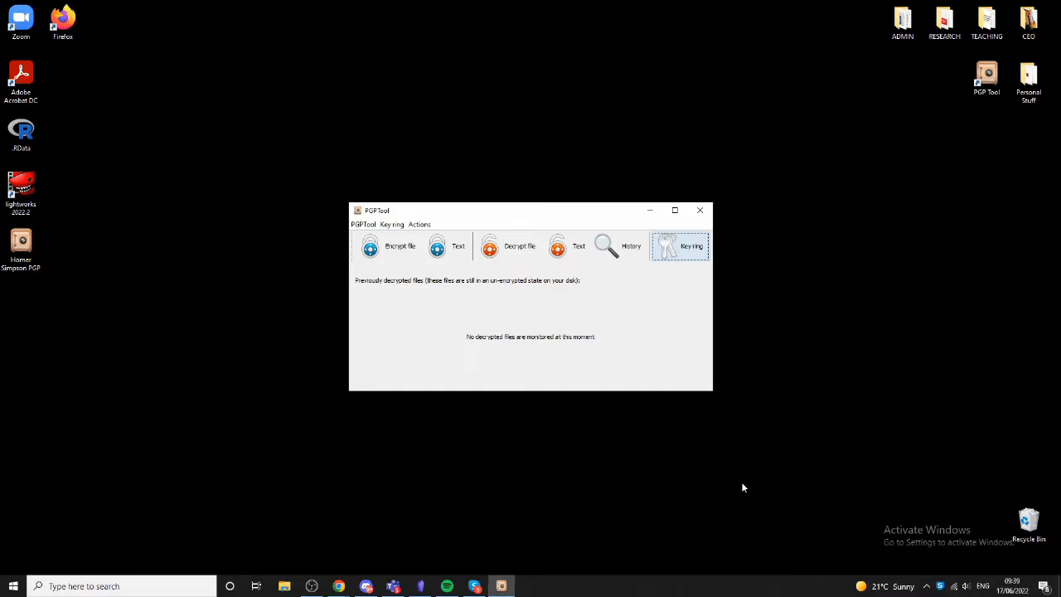
- Copy the newly created key's public key to the clipboard from the key ring list
click(688, 252)
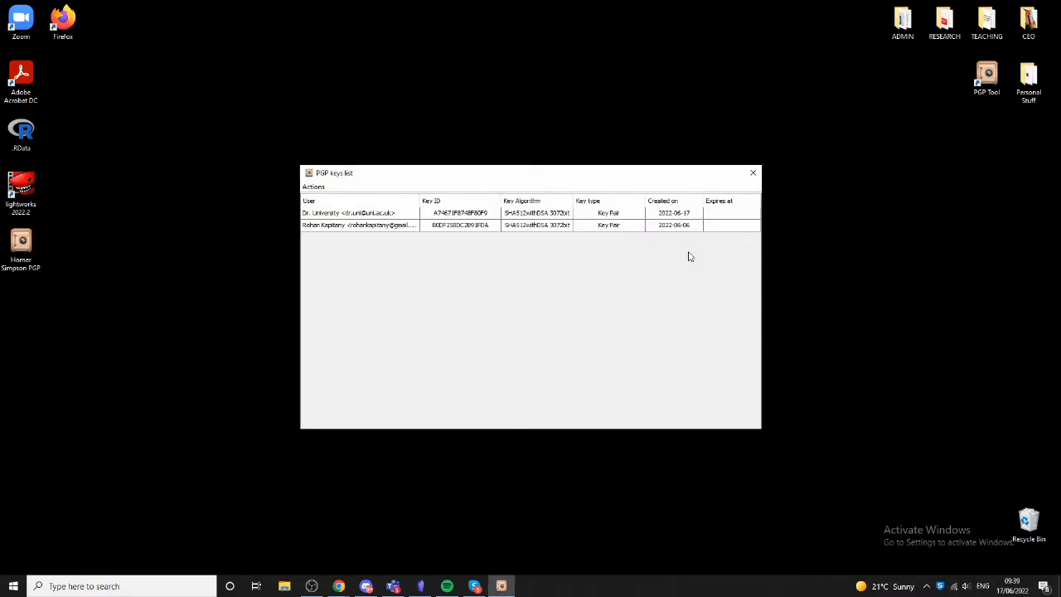
click(332, 215)
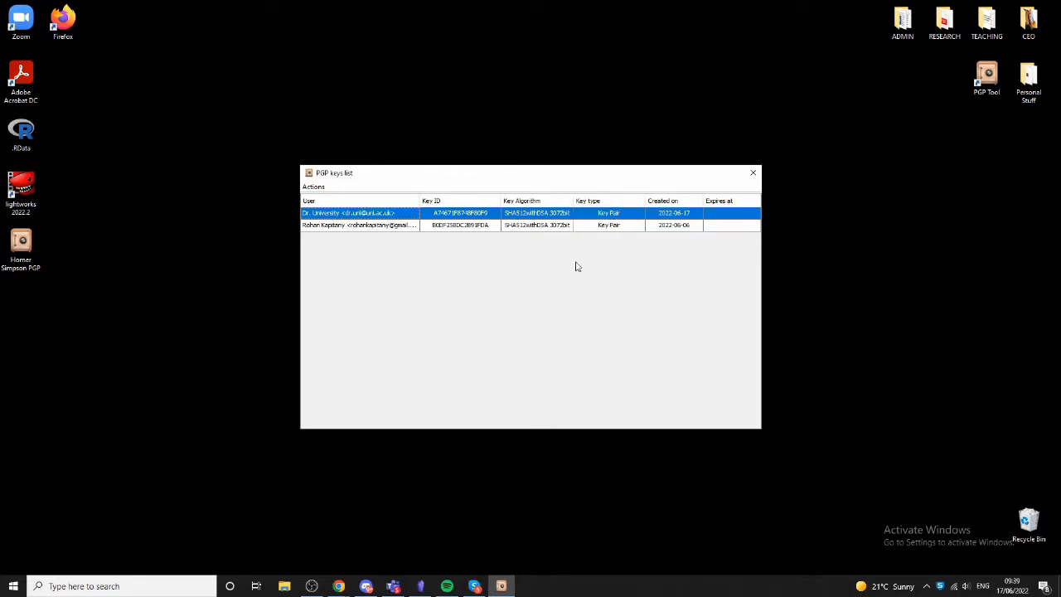
right_click(381, 216)
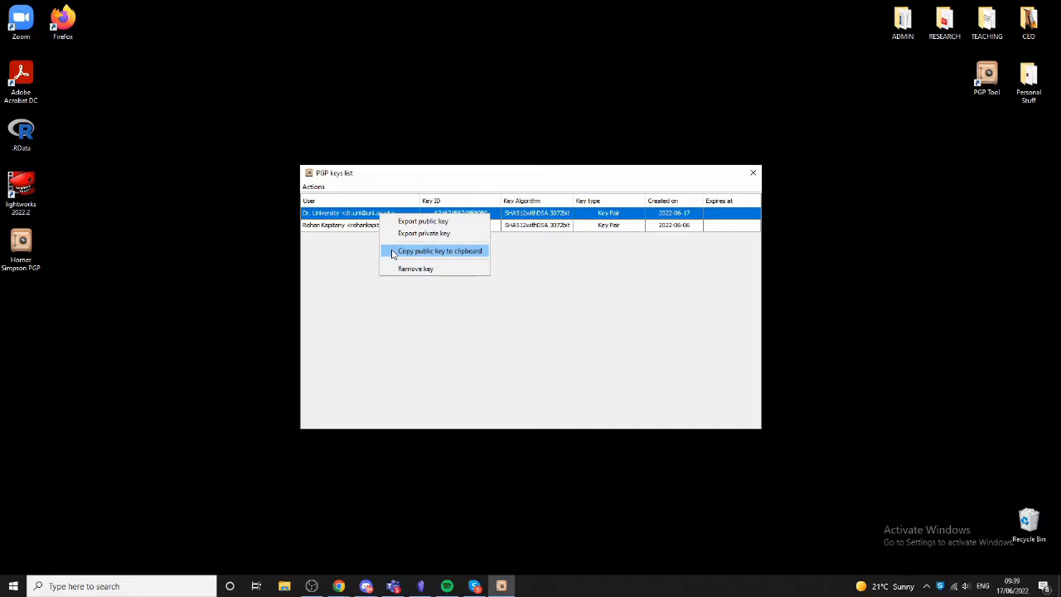
click(392, 251)
- Open Notepad and paste the copied public key block to inspect it
click(171, 585)
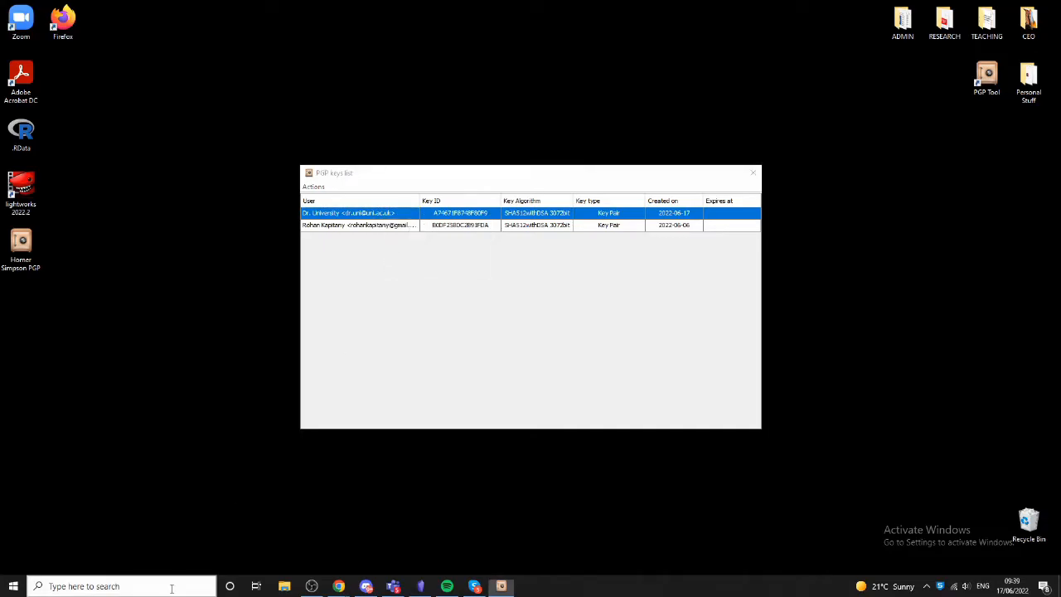
text(text)
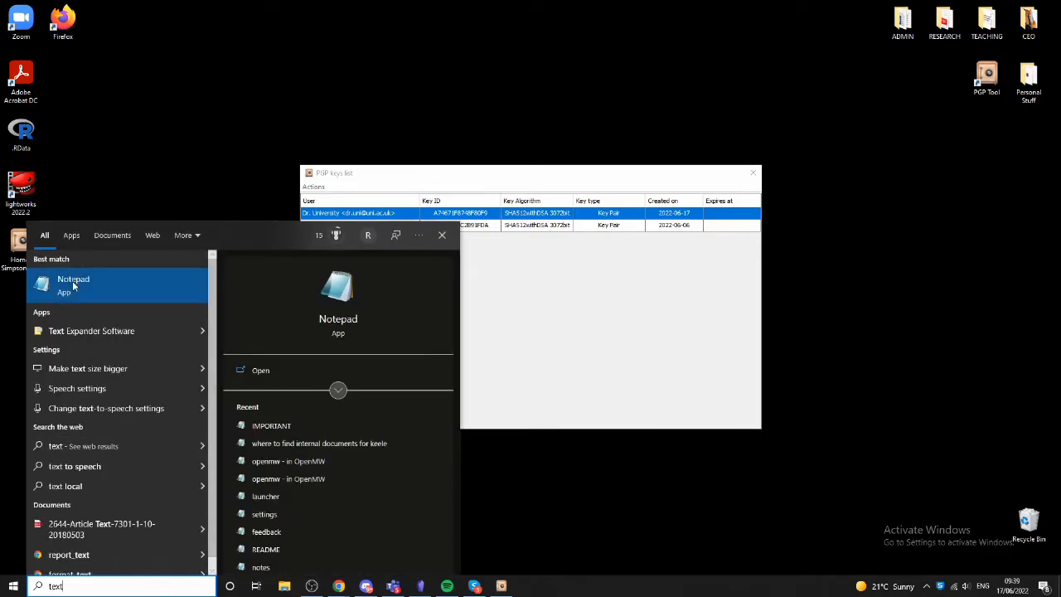
click(73, 281)
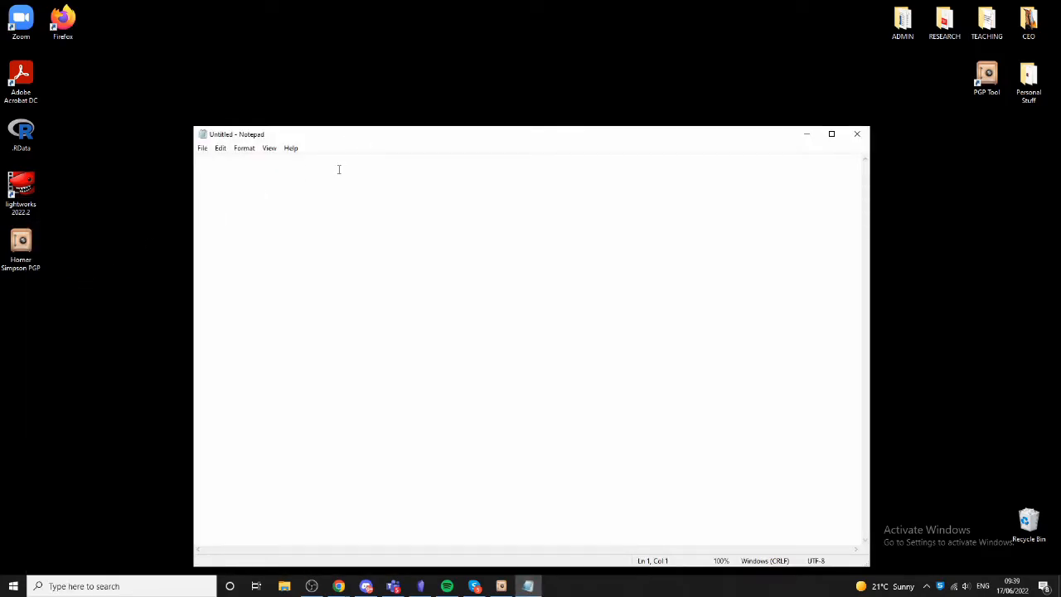
key(ctrl+v)
scroll(865, 417, up, 1)
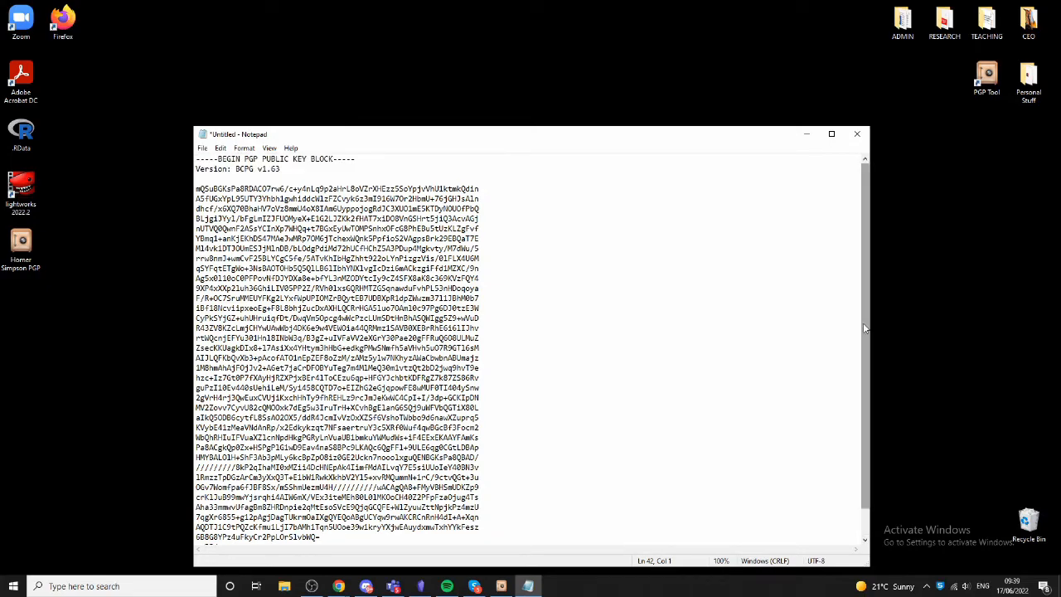
- Enlarge and reposition the Notepad window, then close it without saving the pasted key
drag(870, 328, 944, 325)
drag(599, 139, 591, 87)
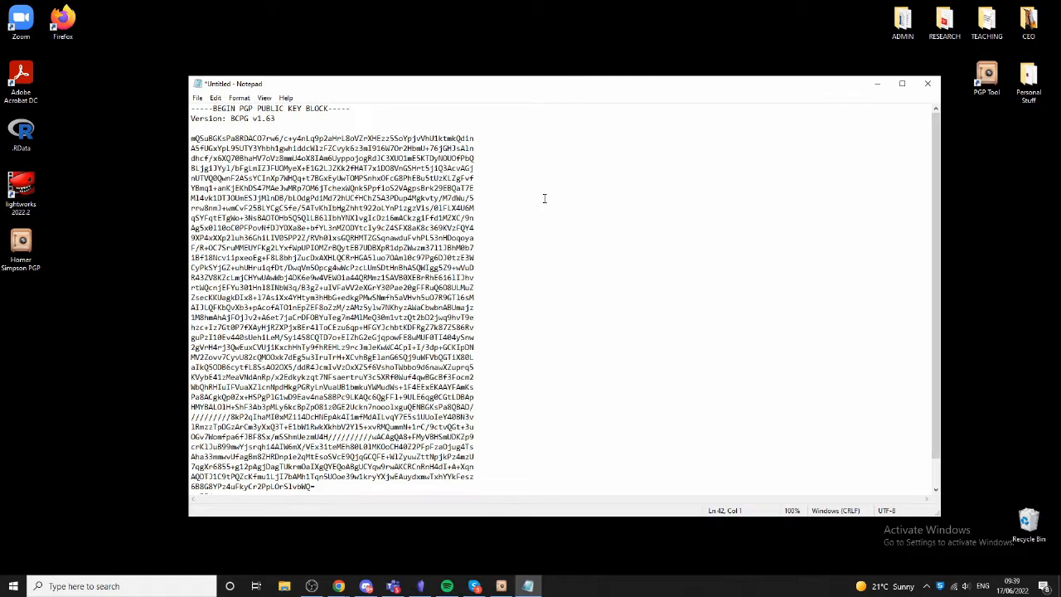
click(928, 84)
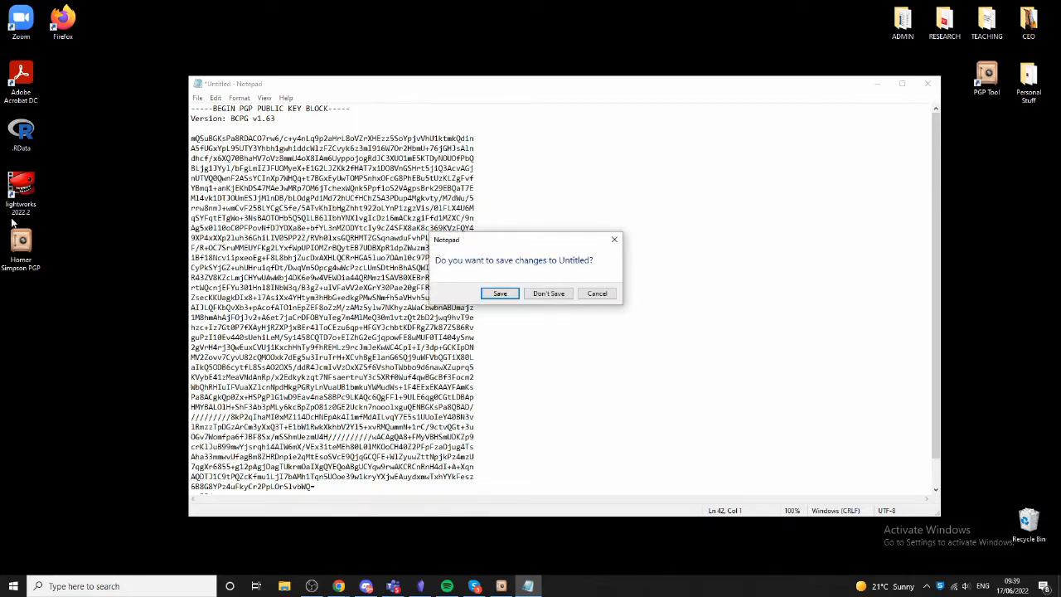
click(550, 295)
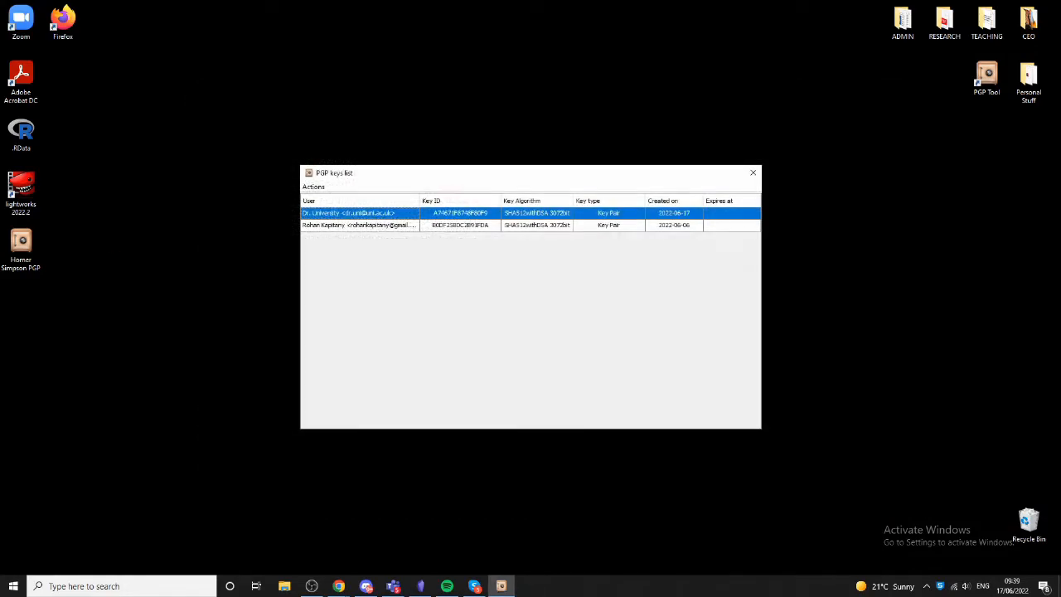
- Switch to the Google Doc holding a public key block and review its sharing settings
key(alt+Tab)
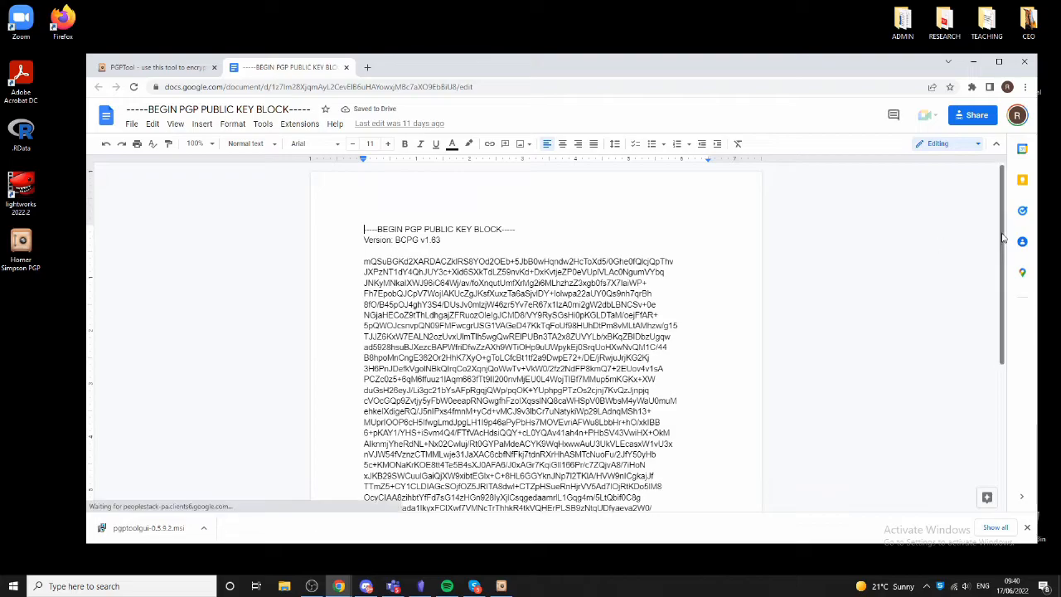
scroll(1009, 297, down, 5)
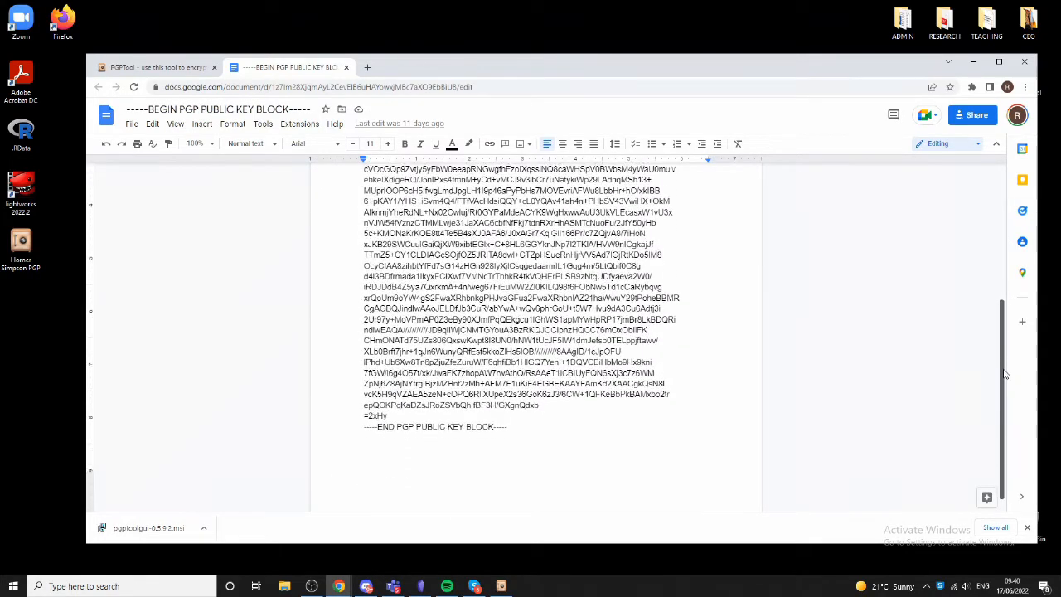
scroll(1013, 300, up, 4)
scroll(1017, 289, up, 3)
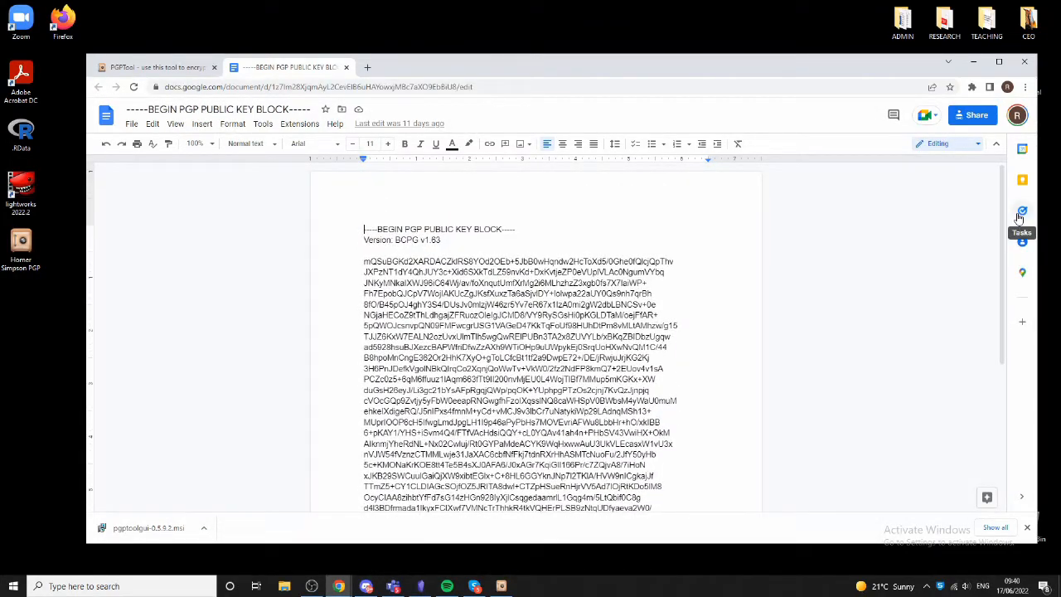
click(974, 116)
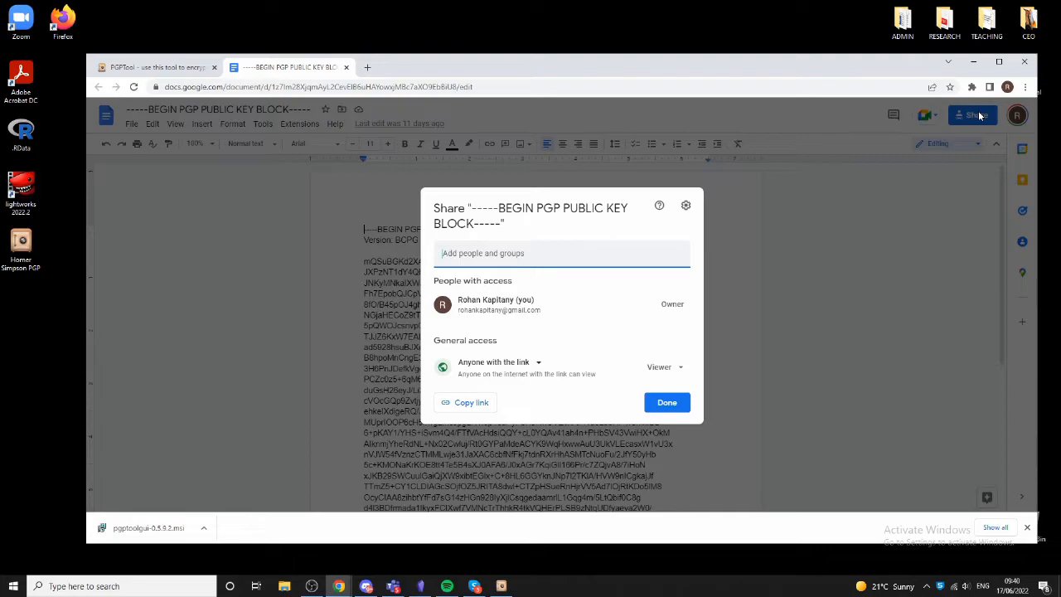
click(667, 403)
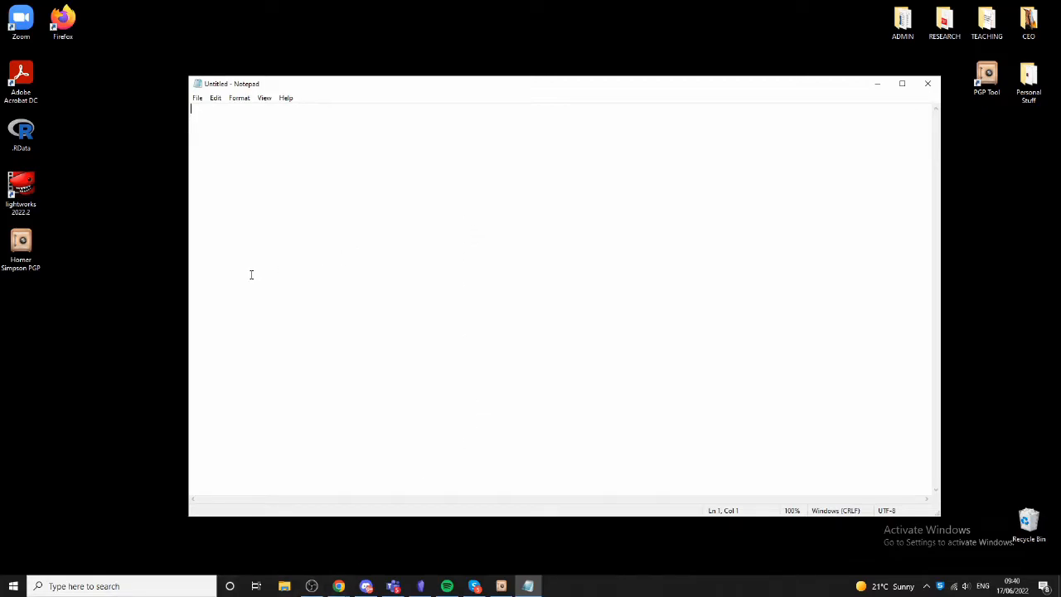
- In a new Notepad document, write 'hello world,' and a line stating the credit card number
text(hello world,)
key(Return)
key(Return)
text(this is my credi)
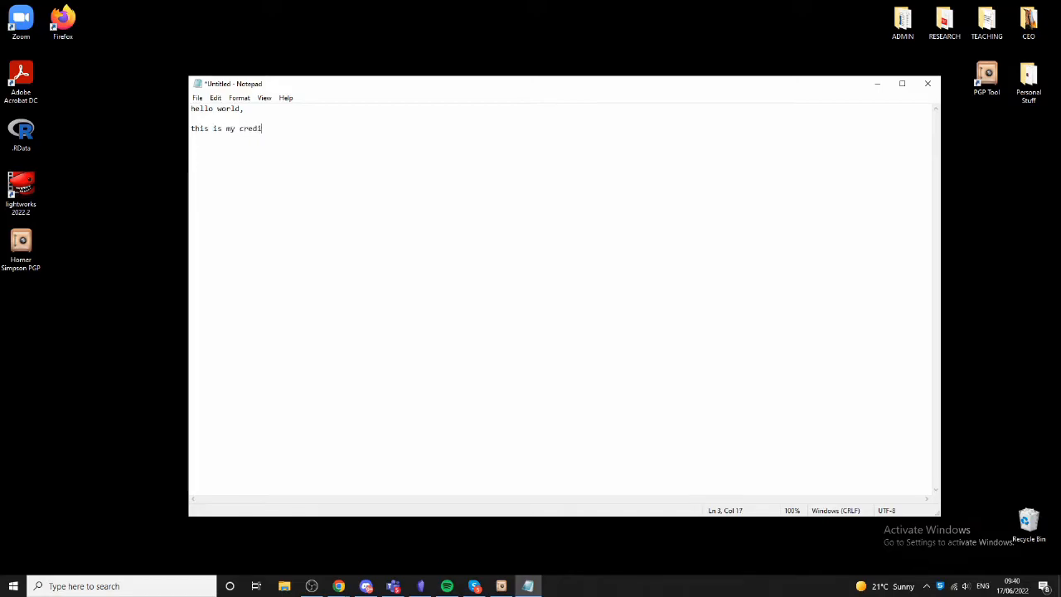
text(t card number: 1234 4567 7890)
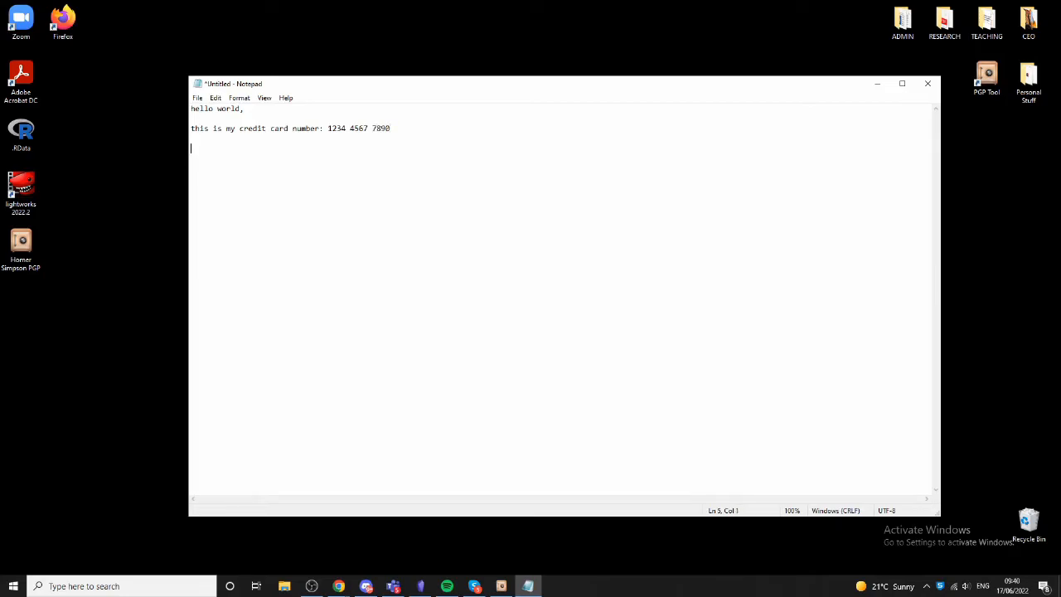
text(Please send)
- Add the line 'Please spend as much as you want.' and sign off with '-r'
key(BackSpace)
key(BackSpace)
key(BackSpace)
text(pend as much as)
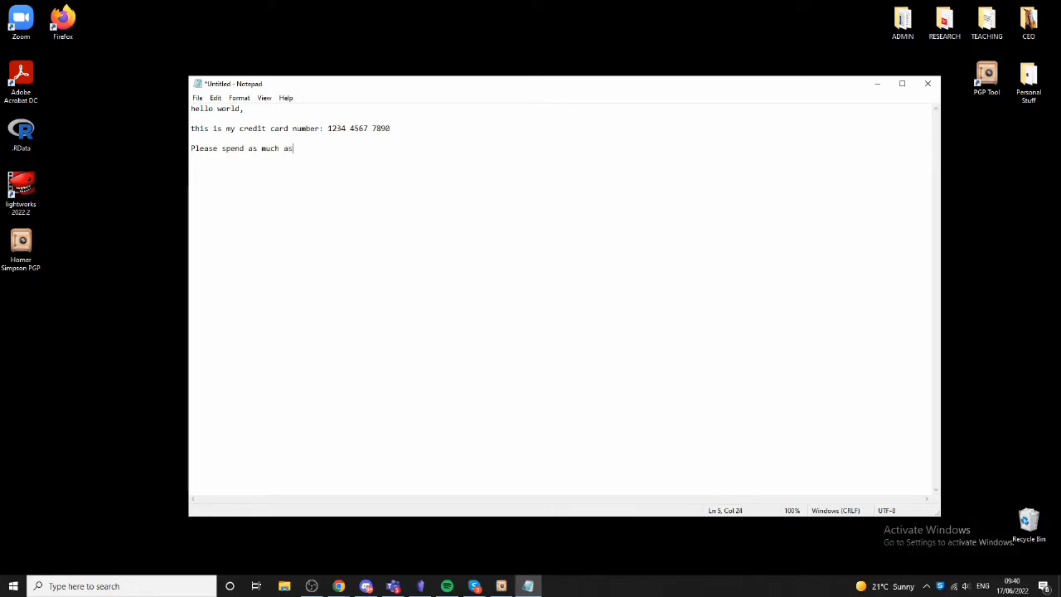
text( you want.  )
text(-r)
- Select all of the message text and copy it
key(ctrl+a)
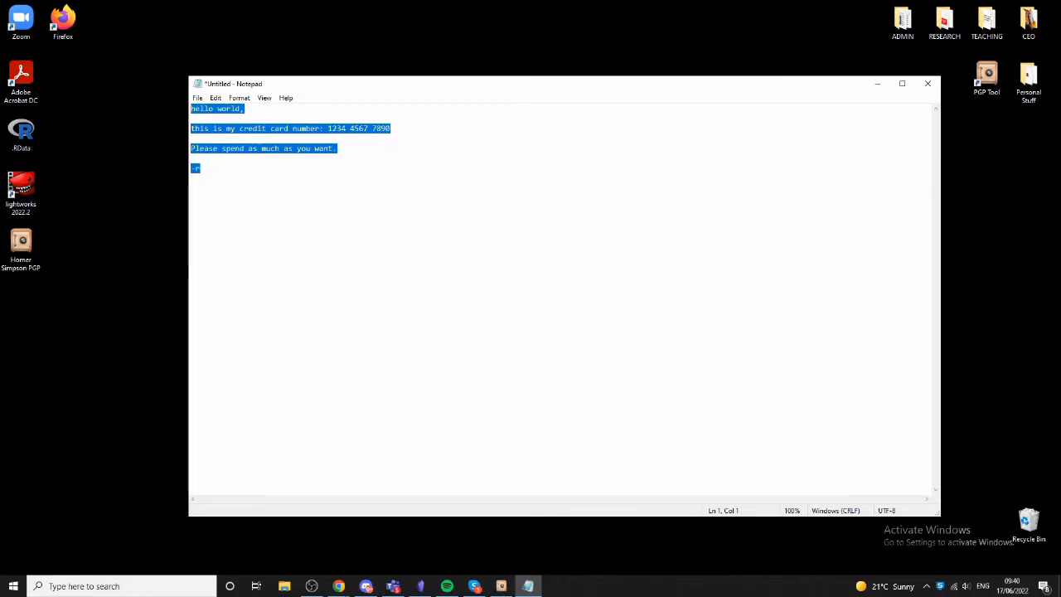
right_click(203, 111)
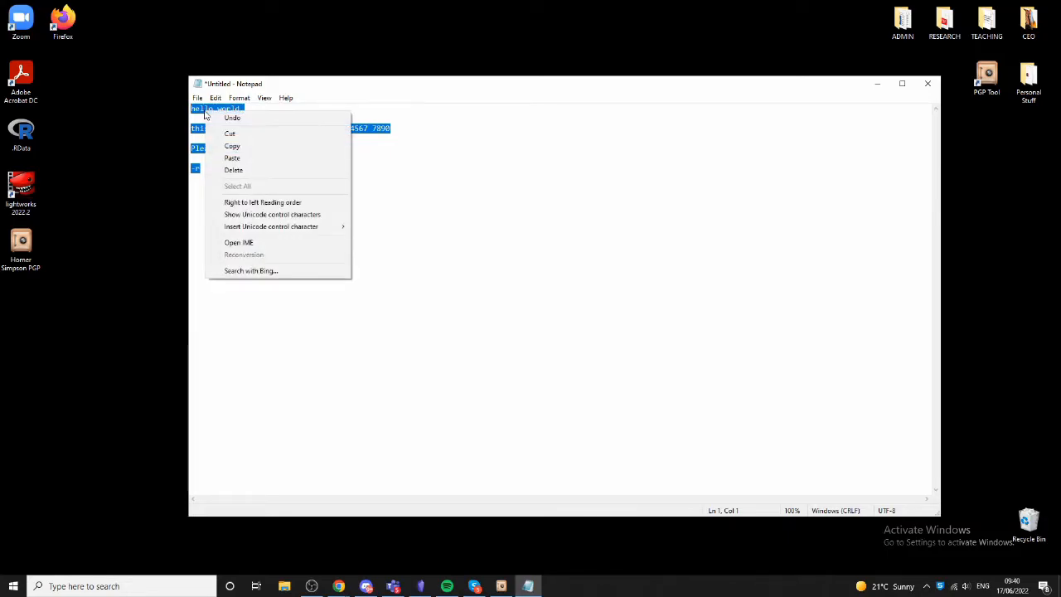
click(232, 146)
- In PGP Tool, close the key list, open text encryption, and tick the newly created key as recipient
click(501, 586)
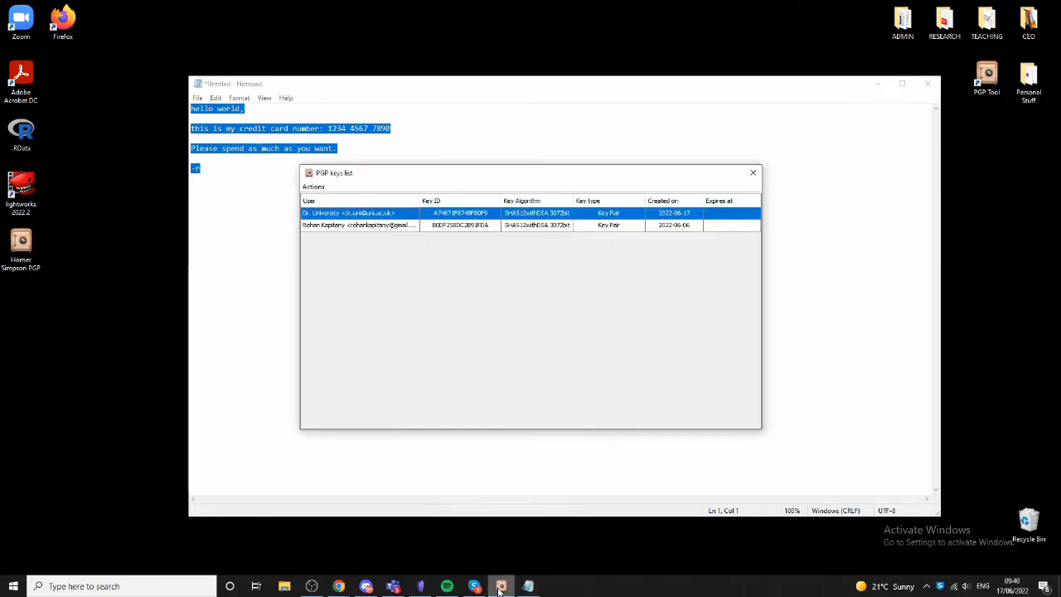
click(753, 176)
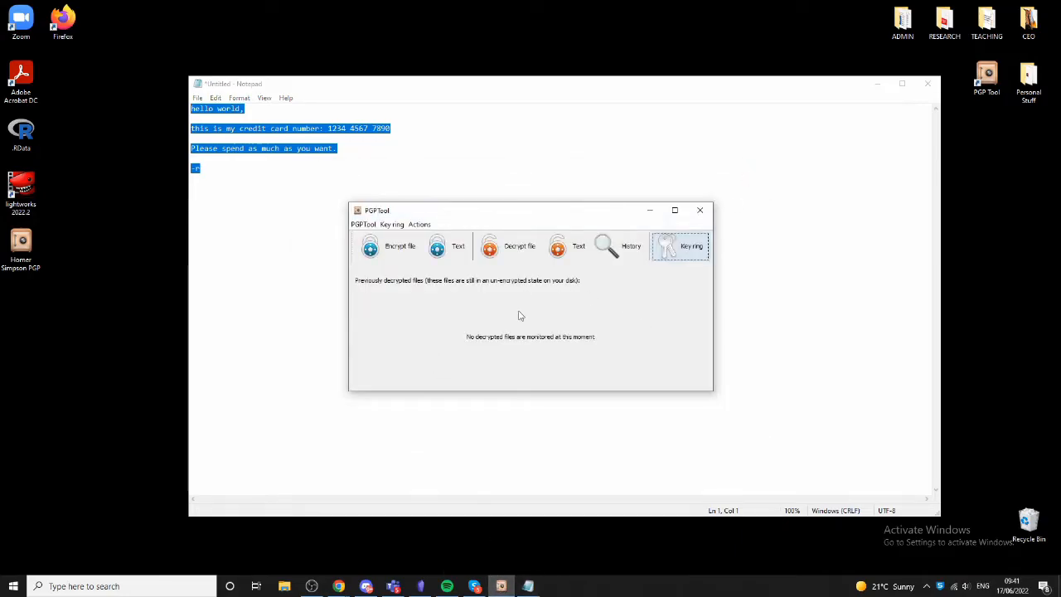
click(457, 248)
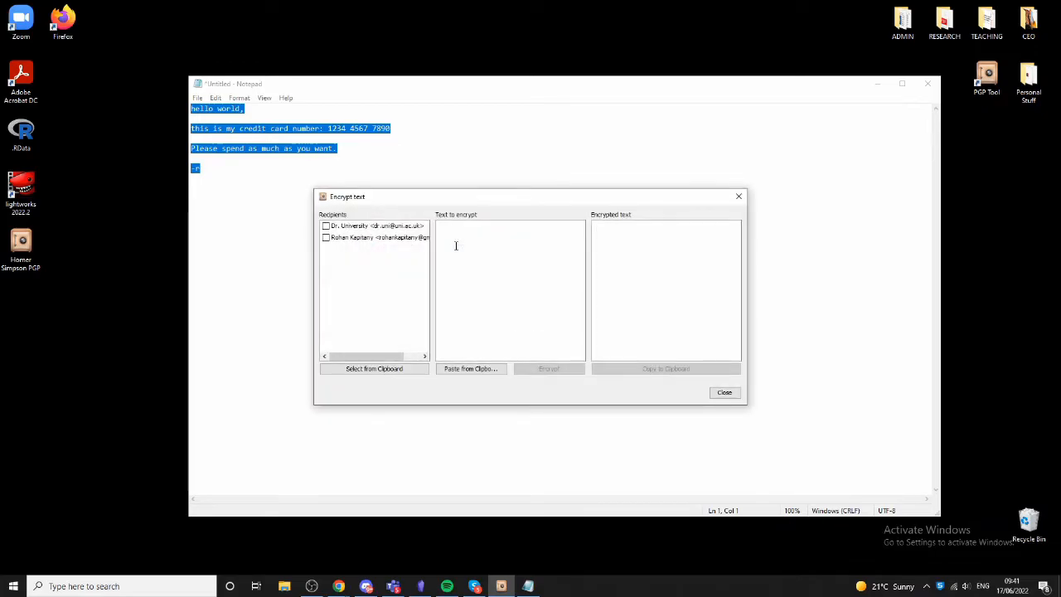
click(326, 227)
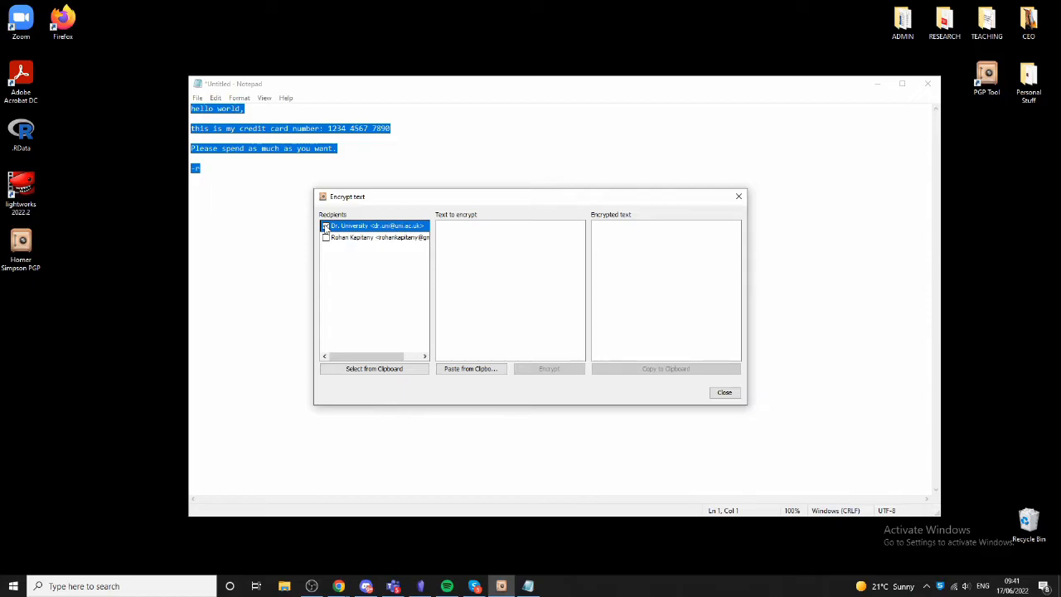
- Paste the copied message into the text to encrypt and encrypt it for the ticked recipient key
click(490, 242)
key(ctrl+v)
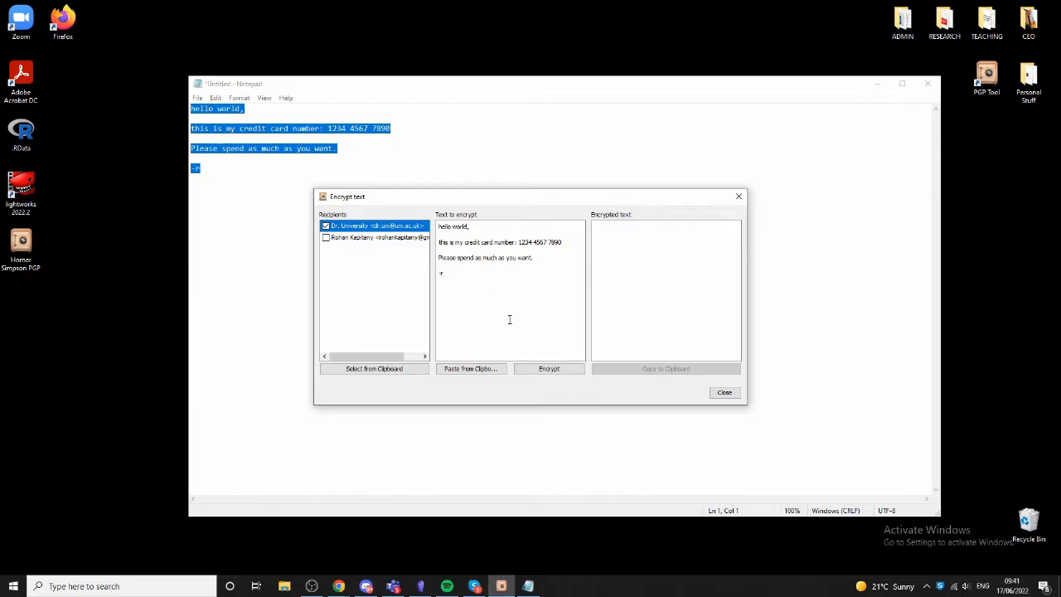
key(ctrl+a)
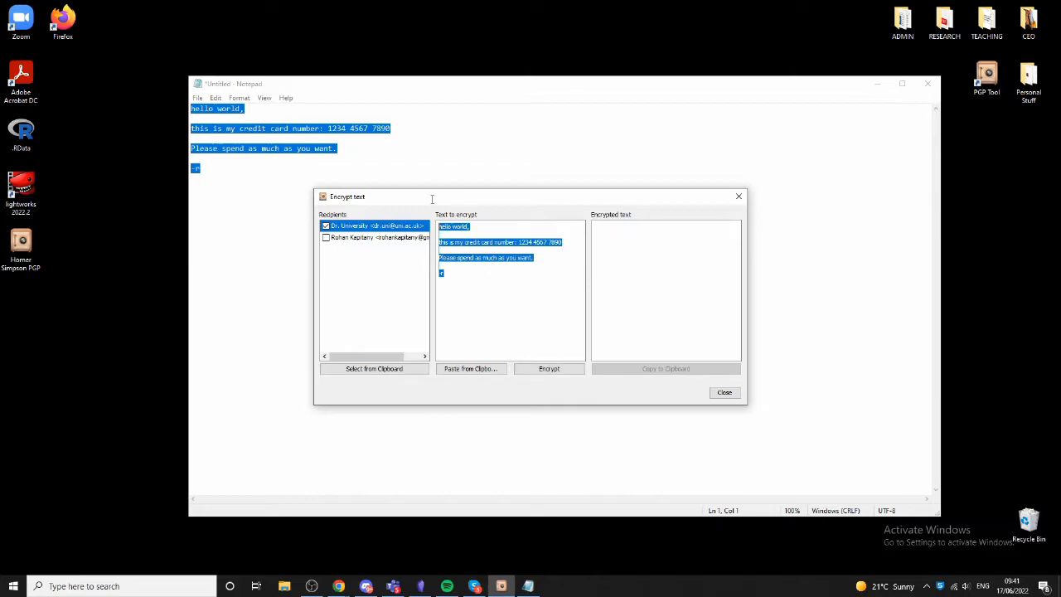
click(531, 373)
- Copy the encrypted PGP message and replace the Notepad document's contents with it
drag(682, 328, 589, 217)
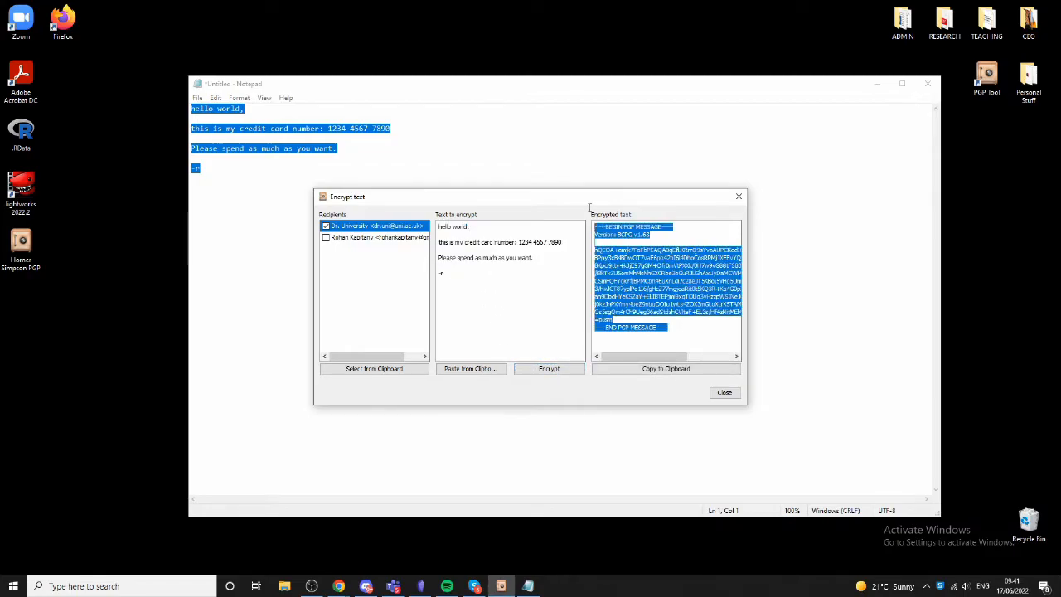
key(ctrl+c)
click(263, 216)
key(ctrl+a)
key(ctrl+v)
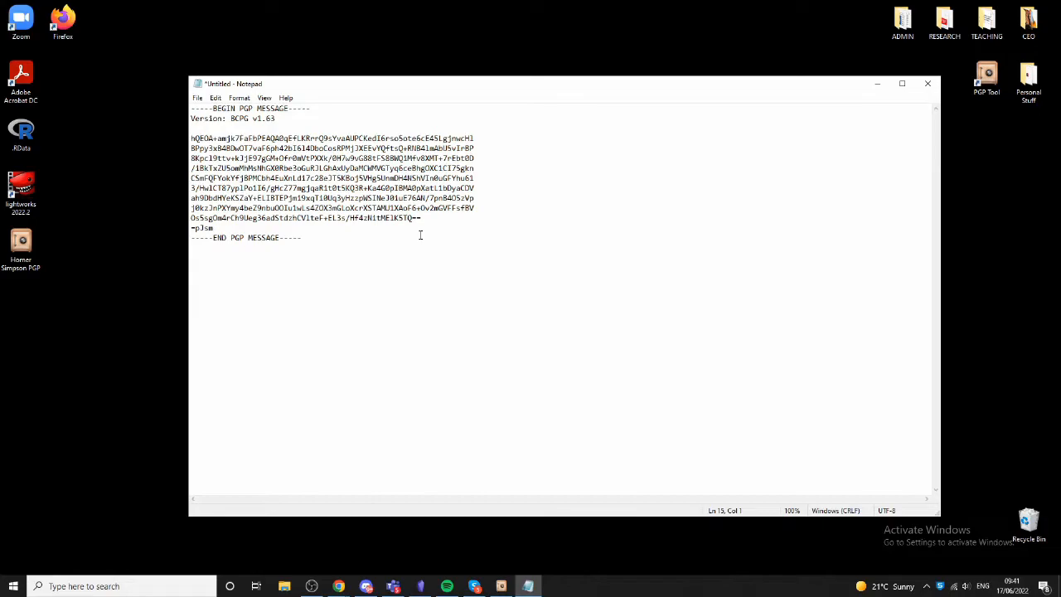
- Close Notepad without saving and close the text encryption dialog
key(ctrl+a)
click(928, 83)
click(545, 294)
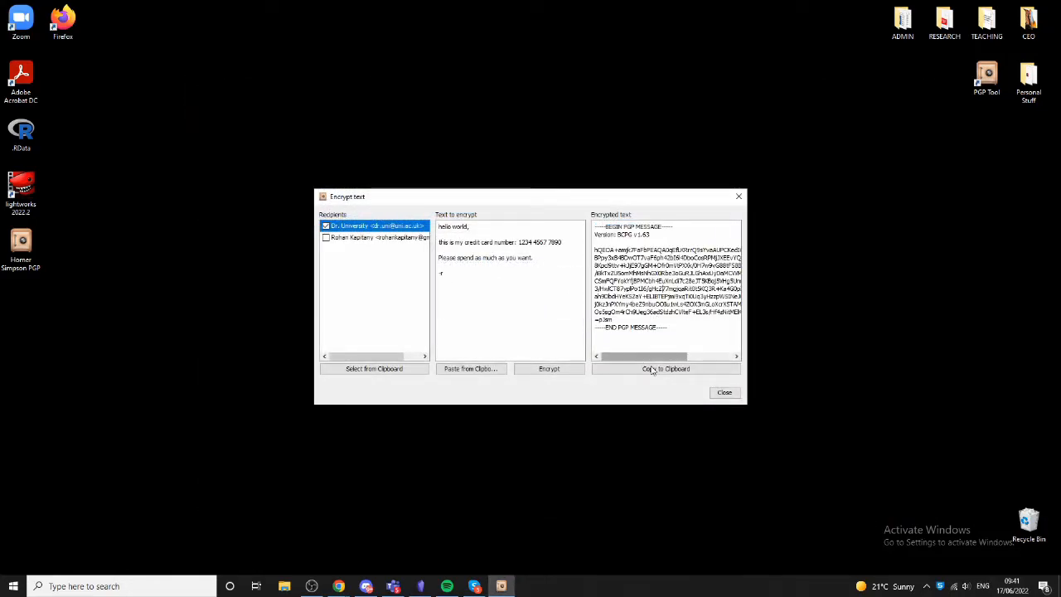
click(724, 393)
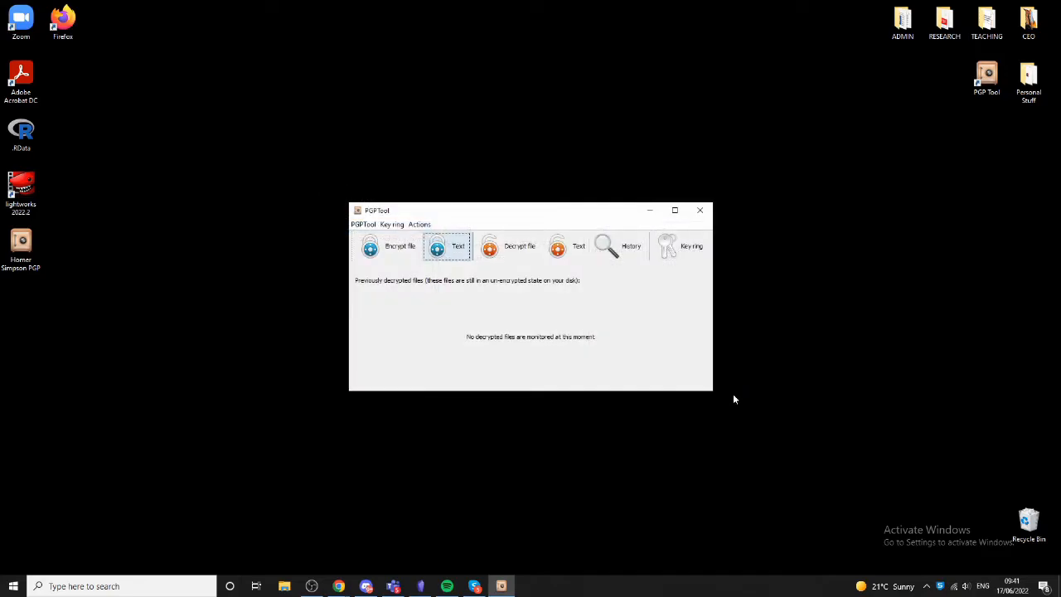
- Decrypt the PGP message from the clipboard, entering the key's password, then close the decryption dialog
click(559, 248)
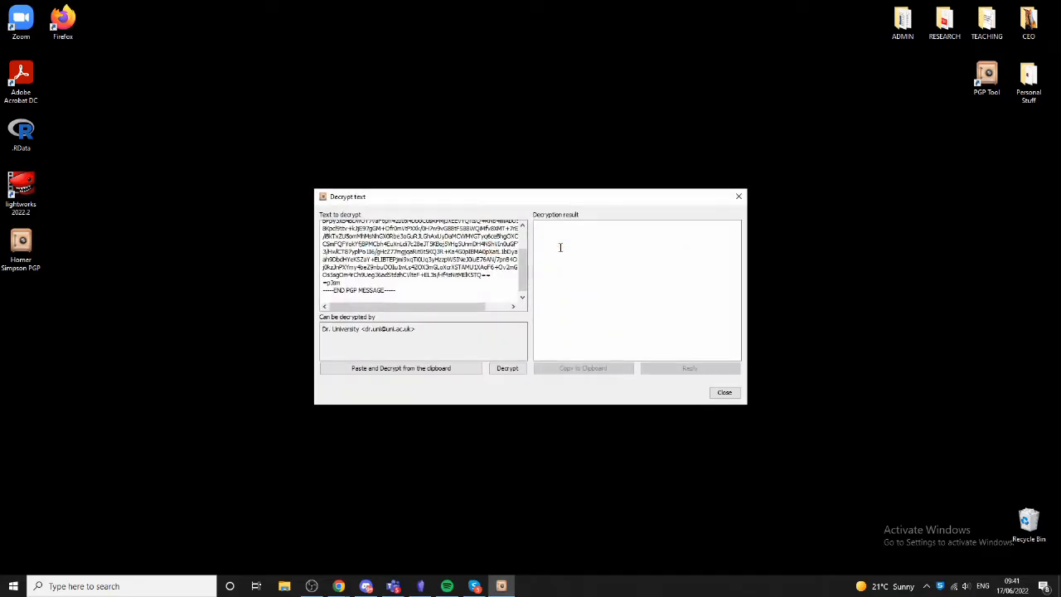
drag(406, 291, 298, 167)
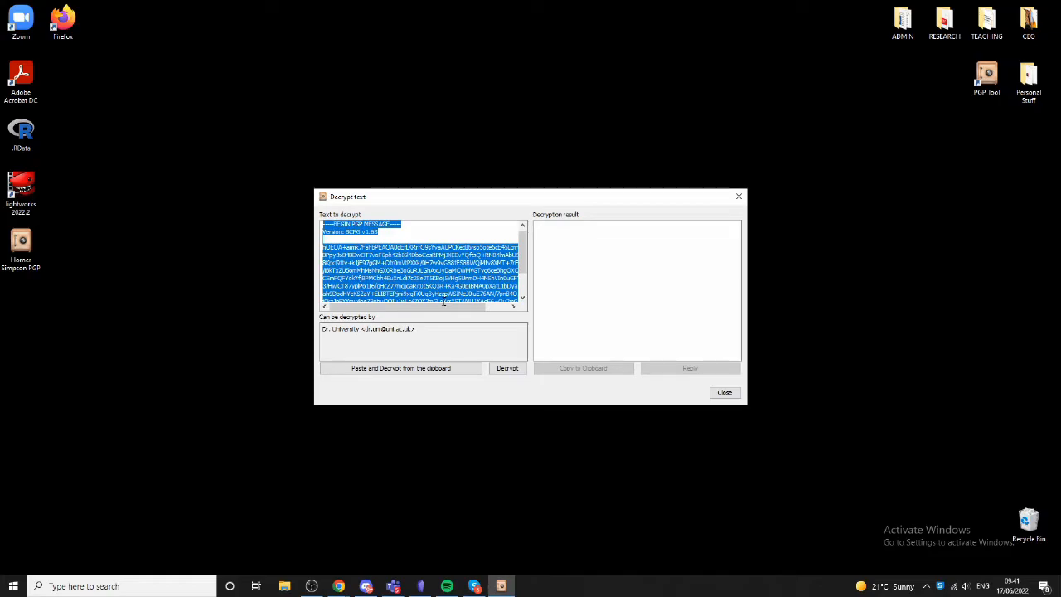
click(507, 369)
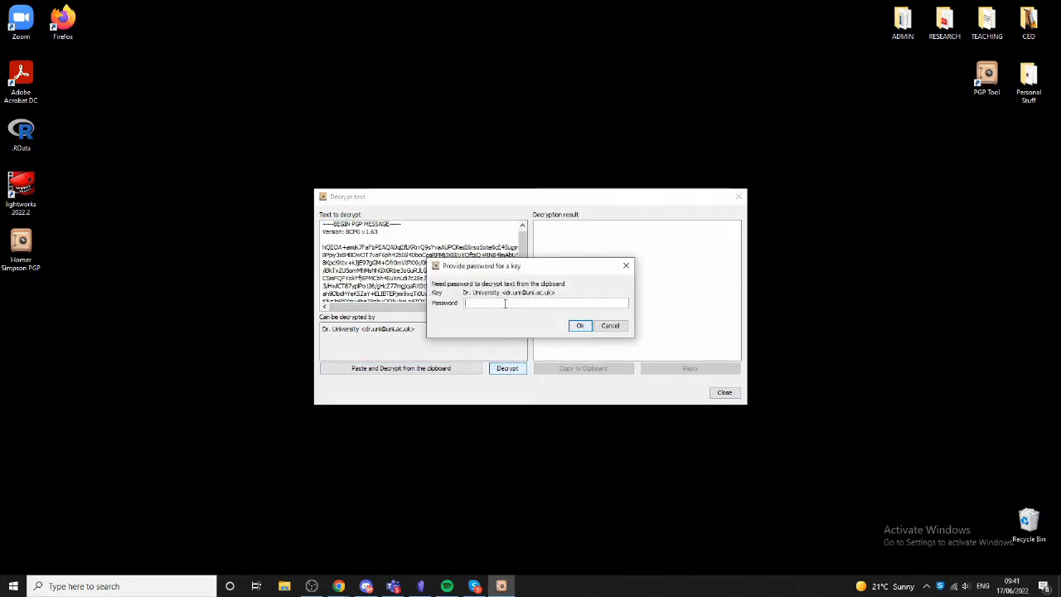
text(********)
click(580, 325)
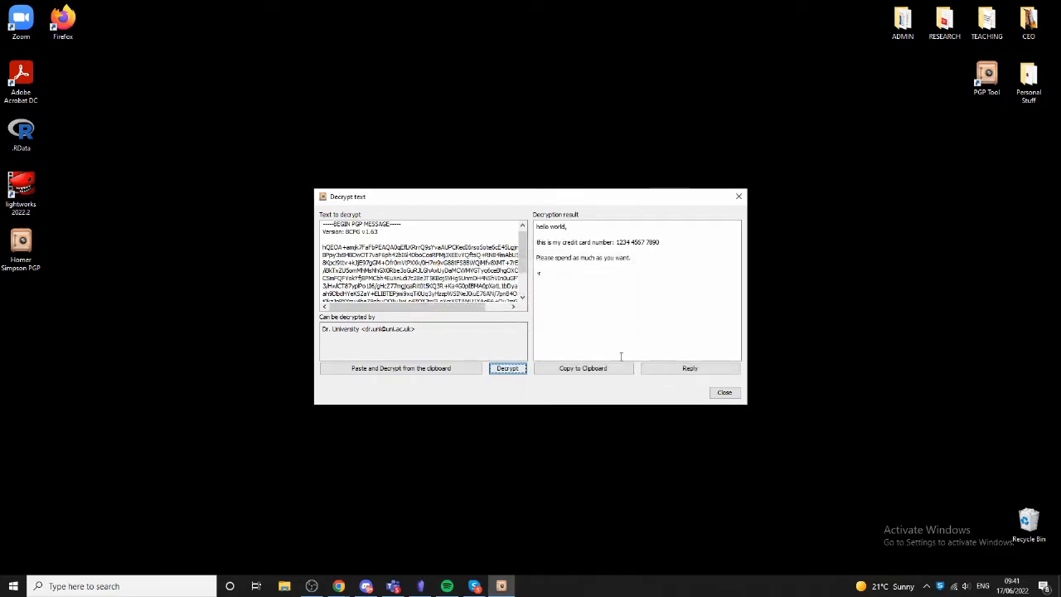
click(723, 394)
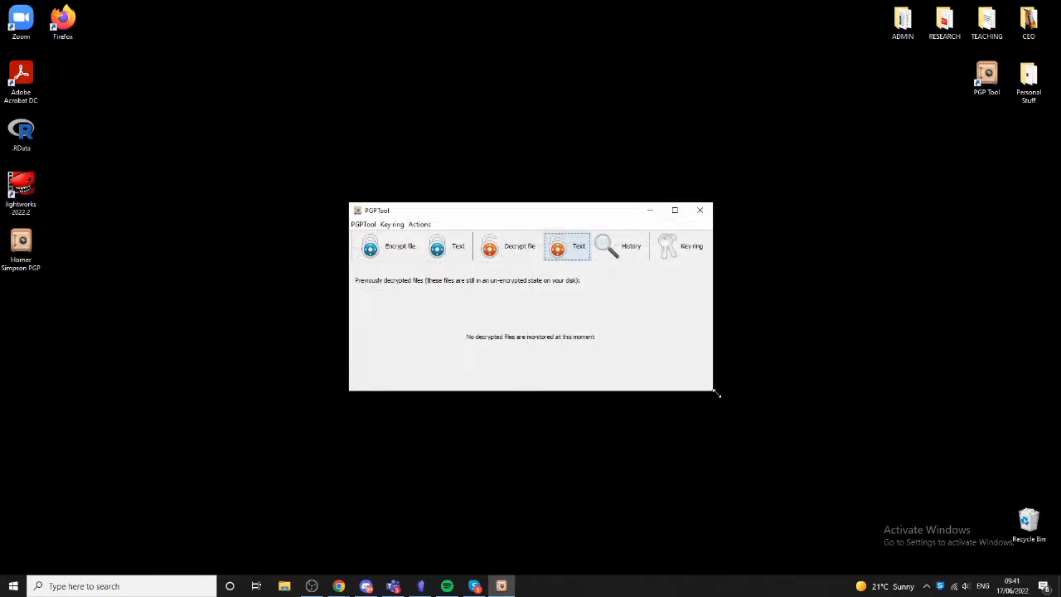
- Create a new Microsoft Excel Worksheet on the desktop
right_click(763, 217)
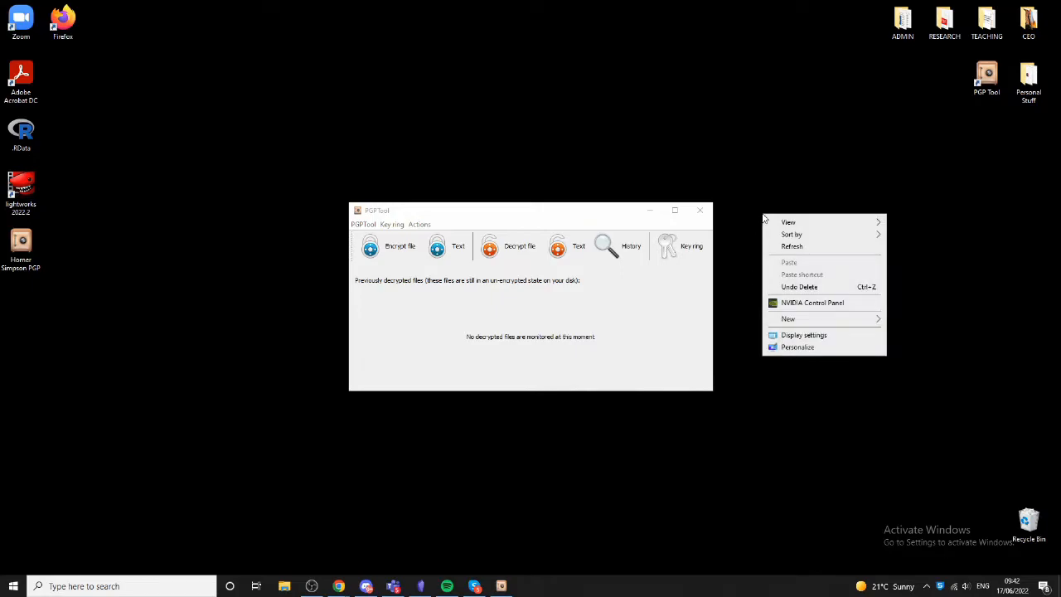
mouse_move(785, 321)
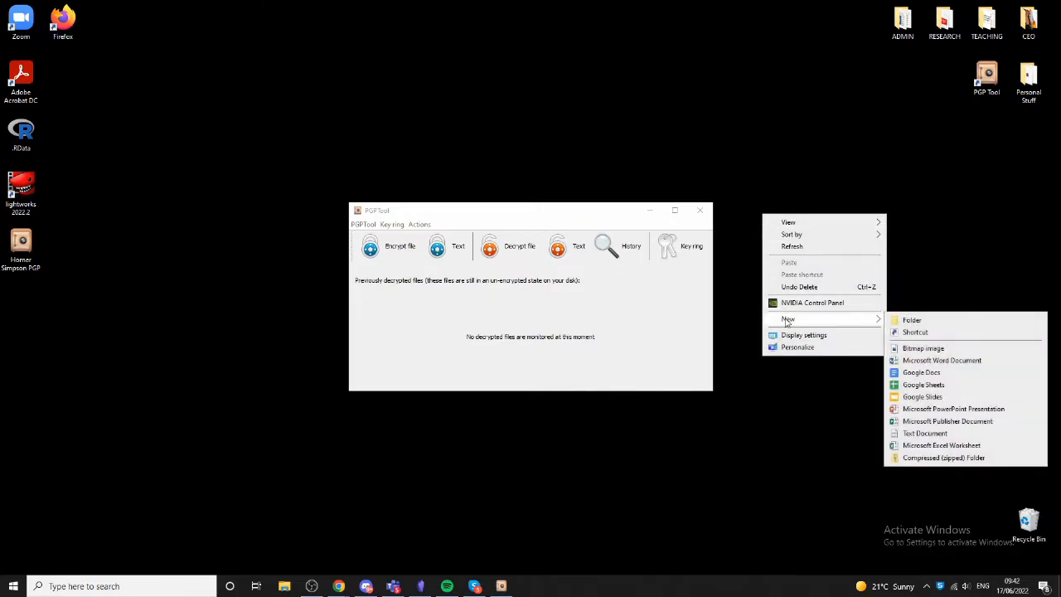
click(939, 447)
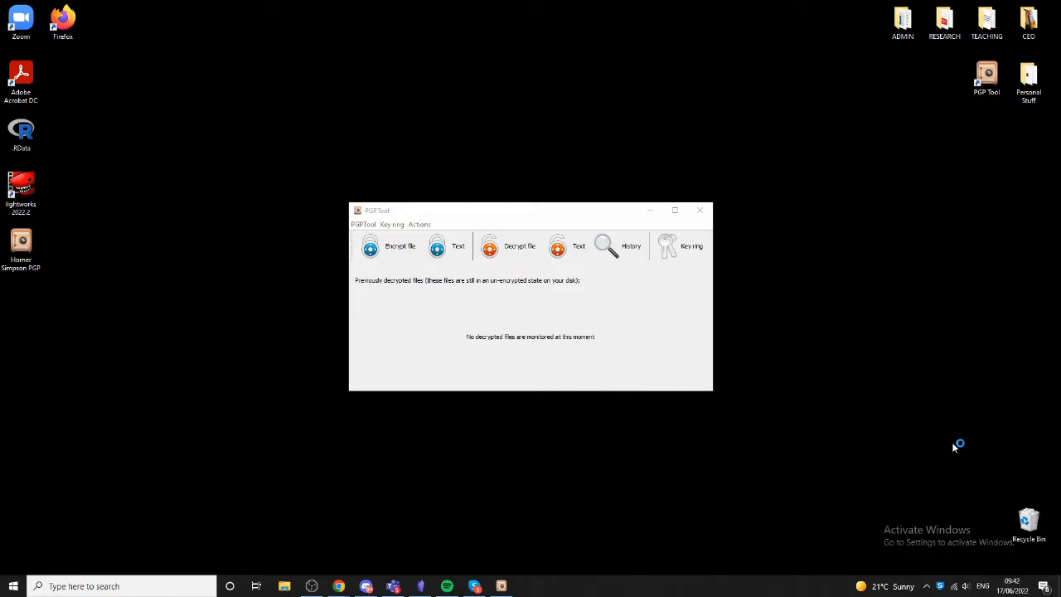
click(914, 348)
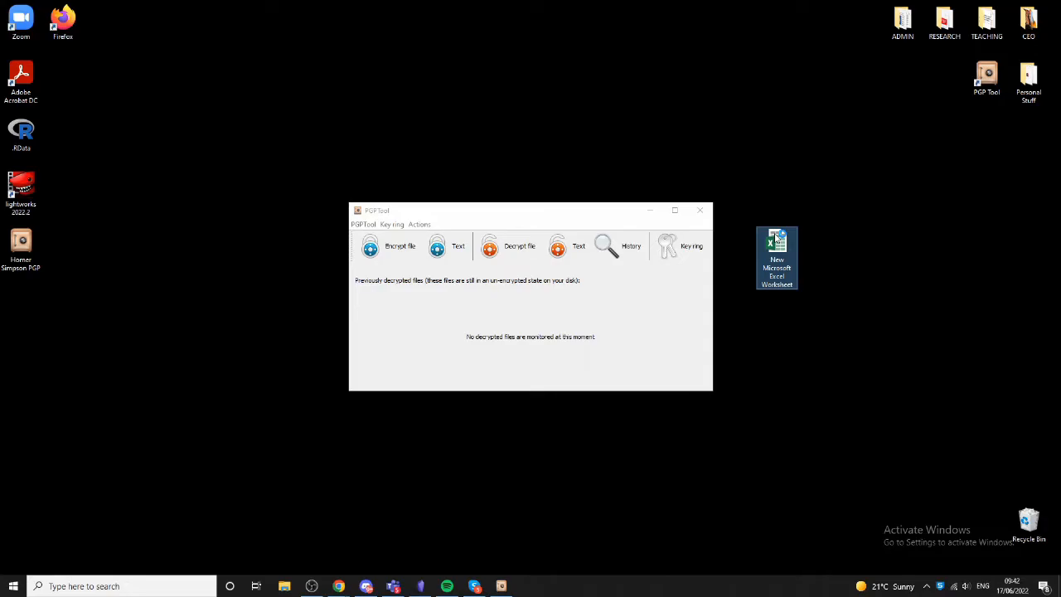
- Open the new worksheet, dismiss the activation wizard, and enter headers Participant Name, Score and Address, widening column A
double_click(777, 238)
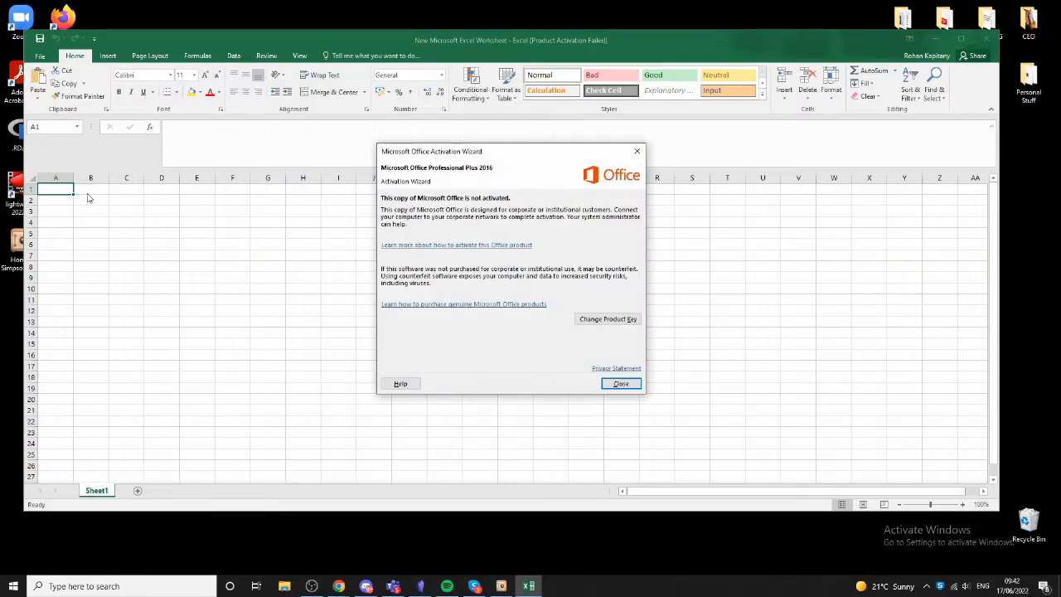
click(638, 151)
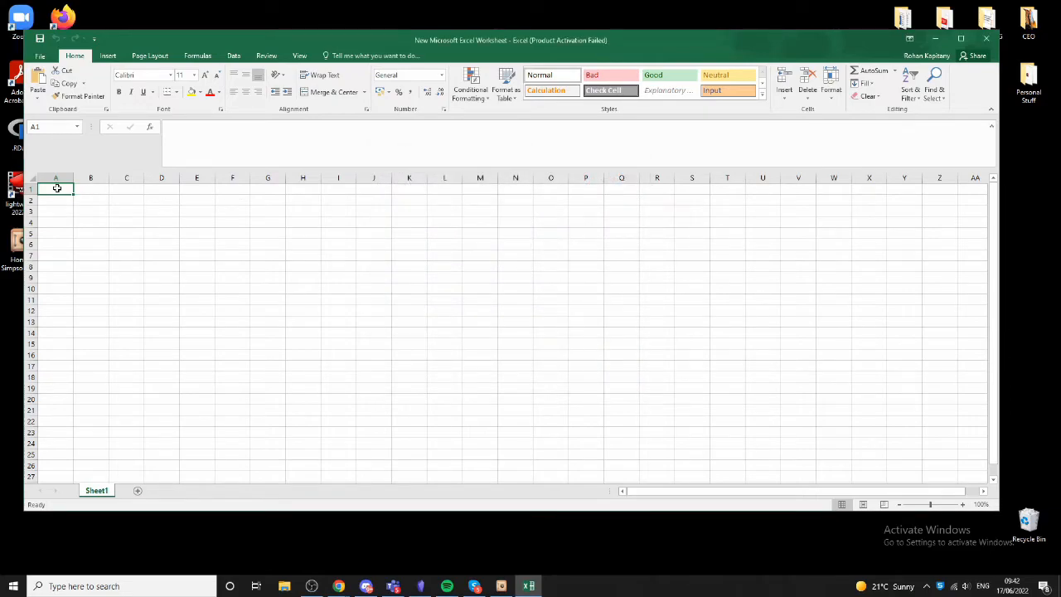
text(Participant Name)
key(Tab)
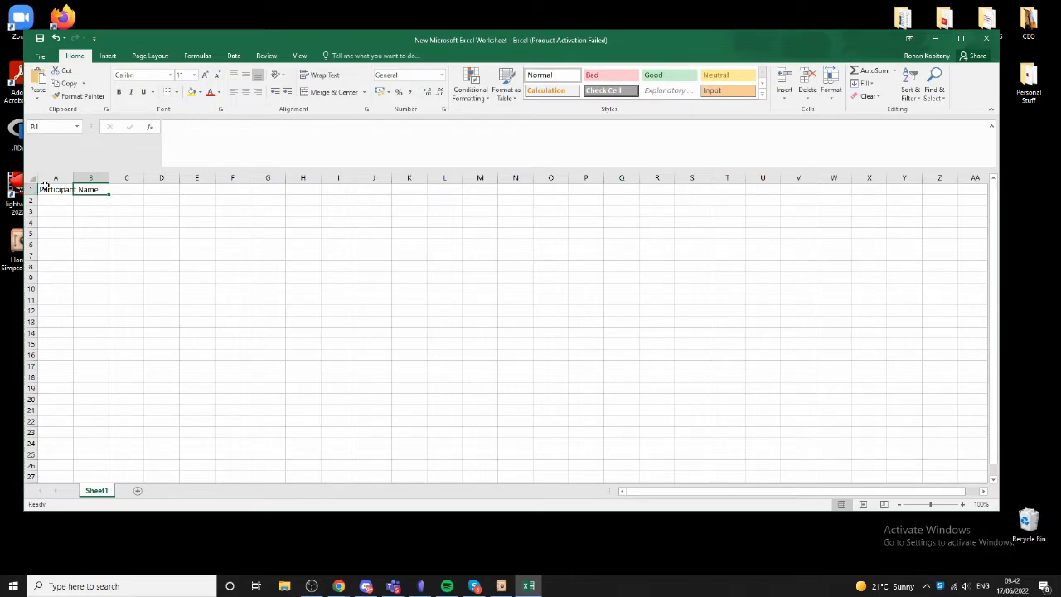
double_click(73, 177)
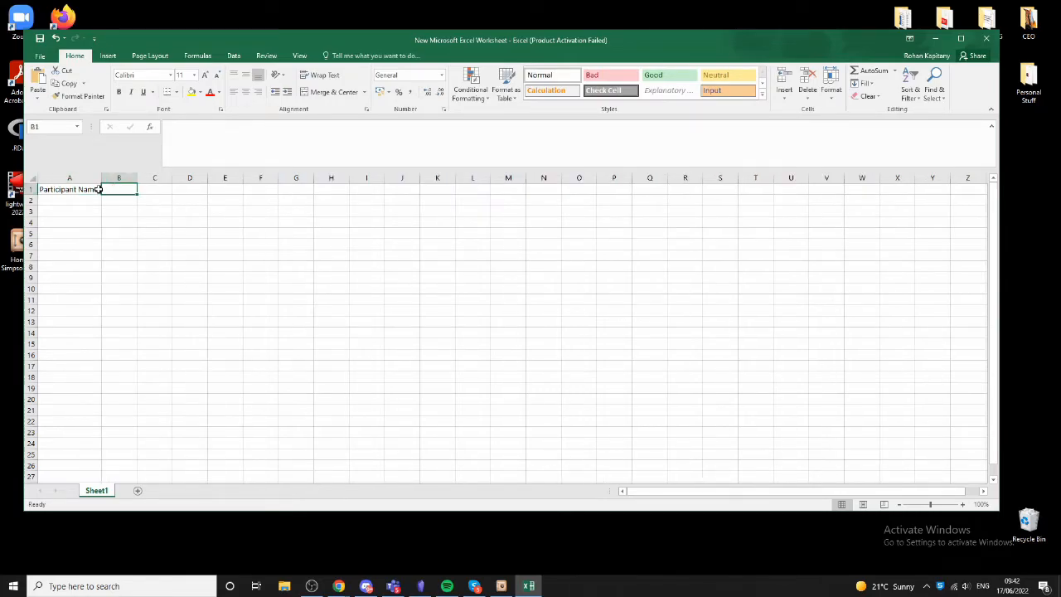
text(Score)
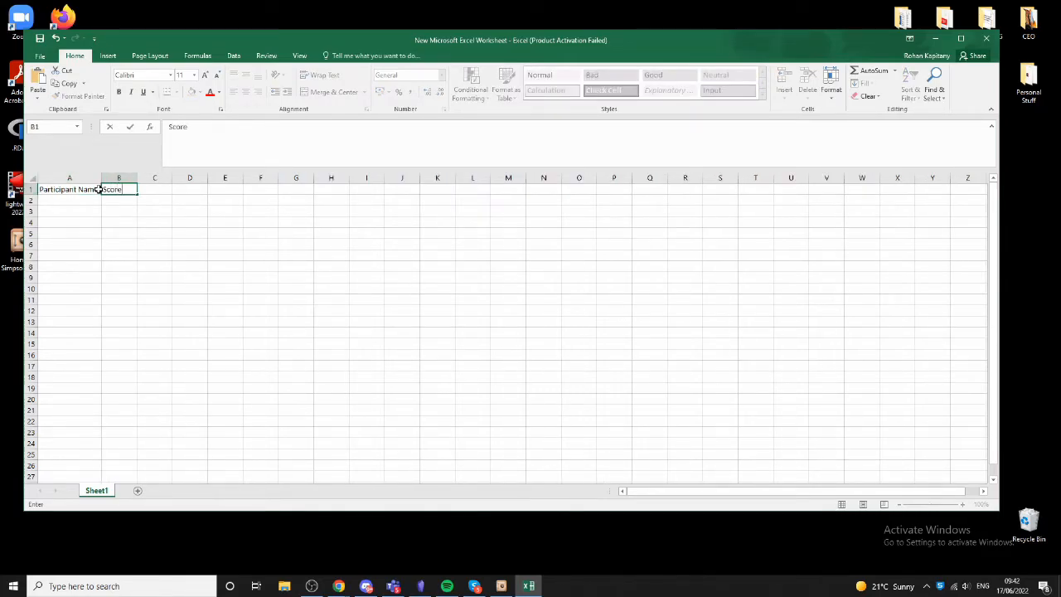
key(Tab)
text(Address)
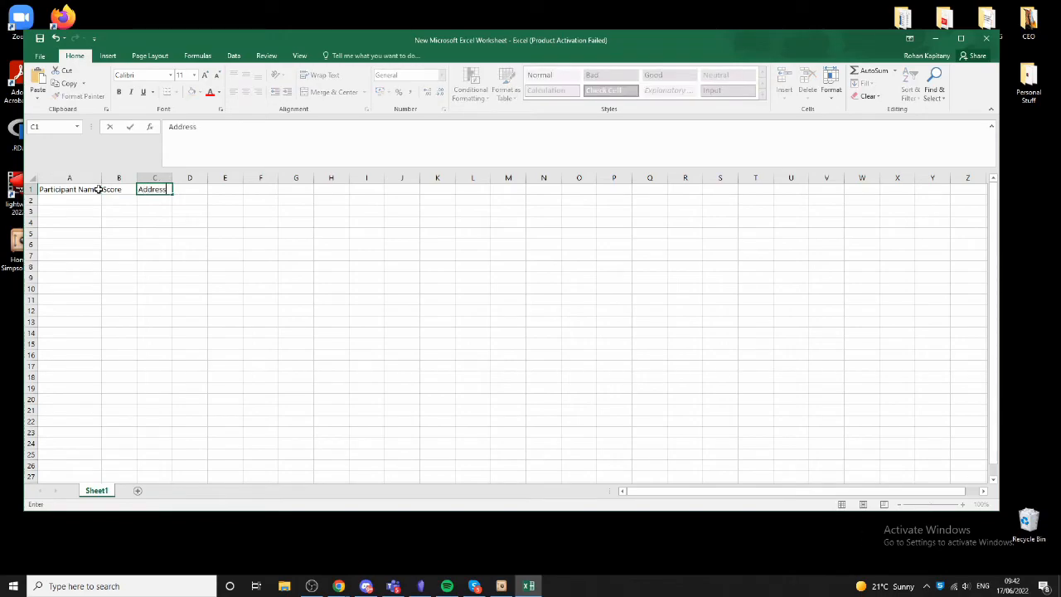
- Fill two participant rows with their names, scores 2 and 3, and the first participant's address
key(Return)
text(J)
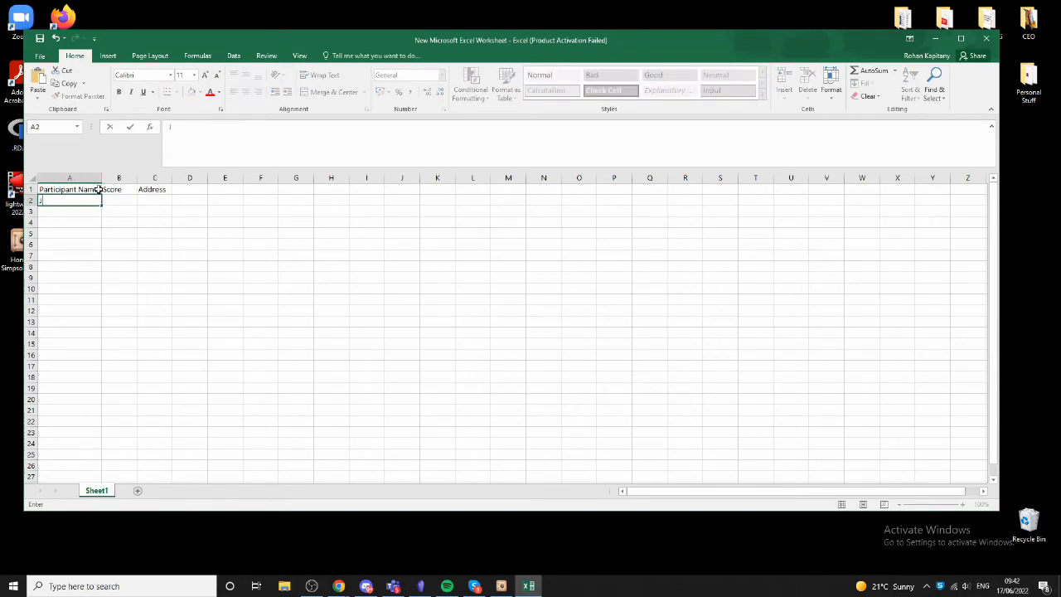
text(o)
key(Return)
text(Peter)
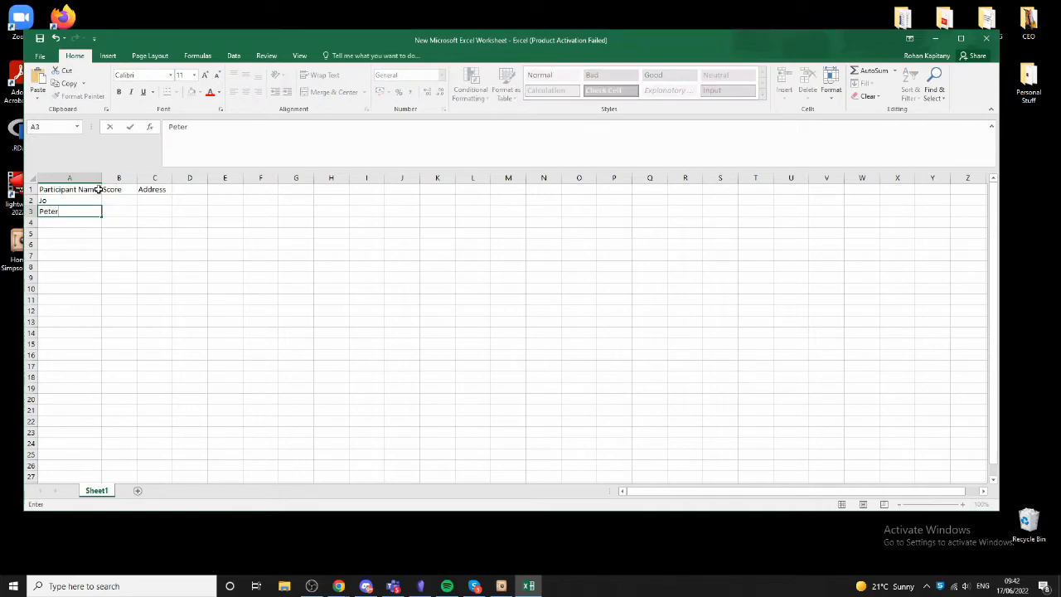
key(Tab)
key(Up)
text(2)
key(Return)
text(3)
key(Tab)
key(Up)
text(123 H)
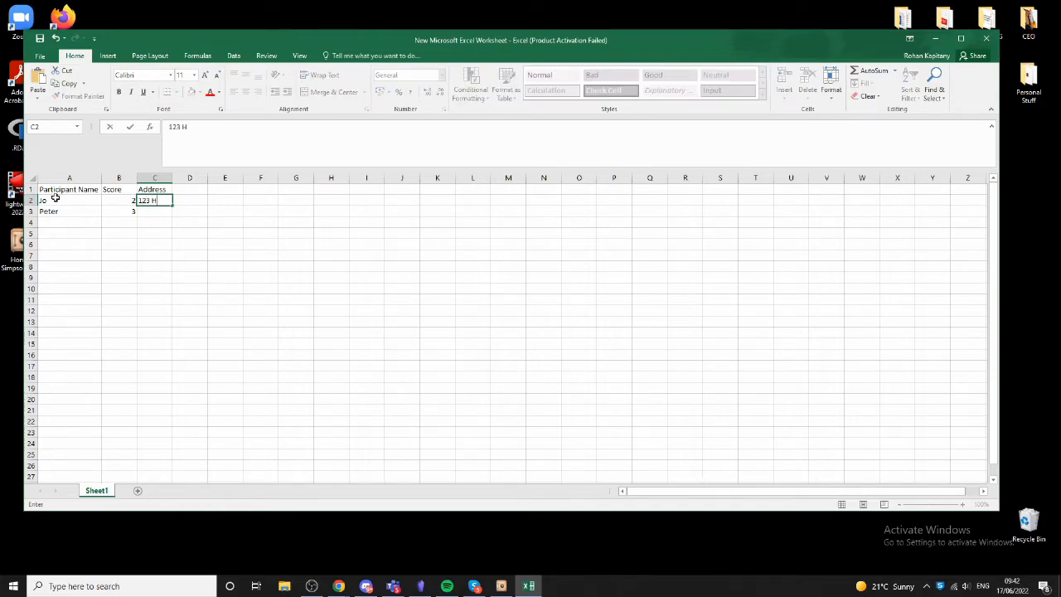
text(omeways st)
key(Return)
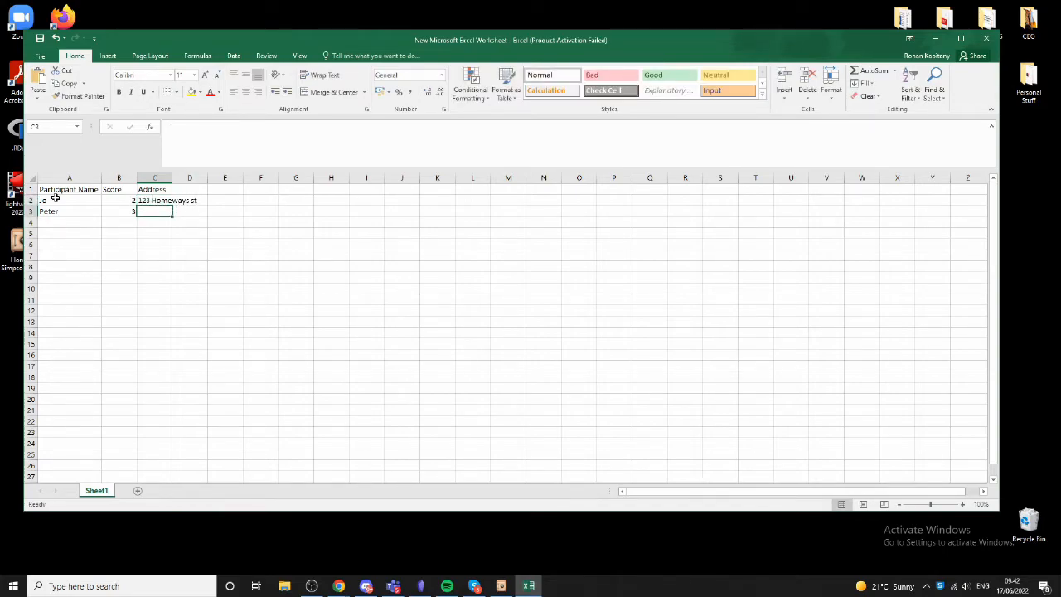
- Widen the Address column and enter the second participant's address
double_click(176, 177)
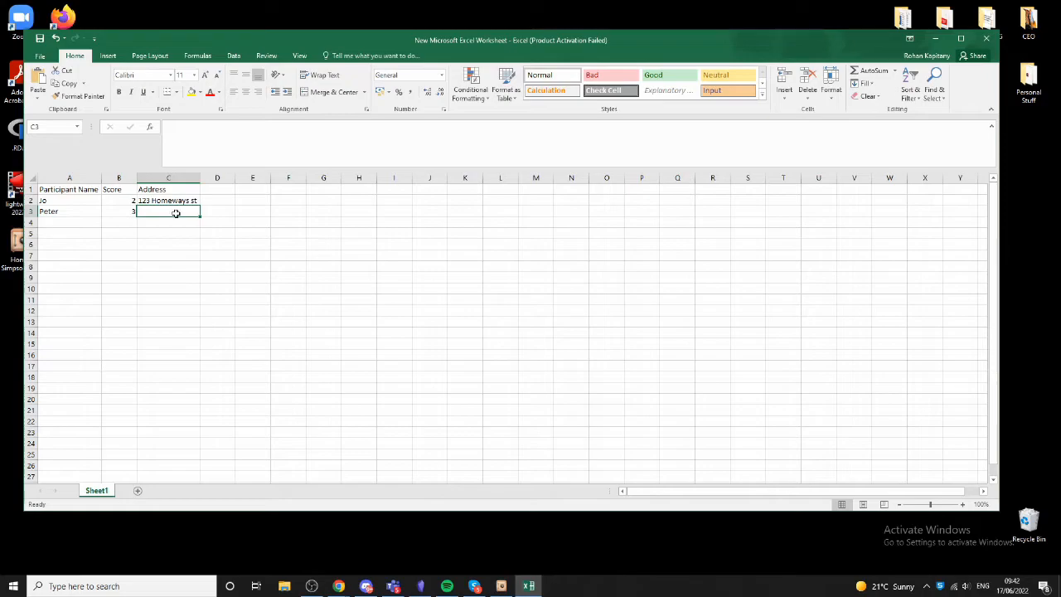
text(321 house)
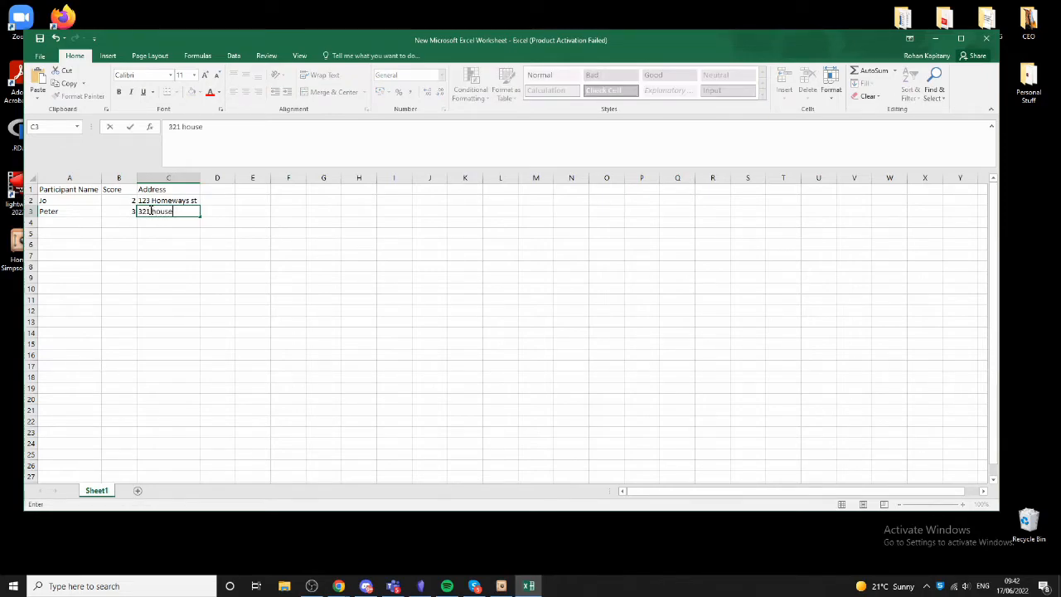
text( road)
click(225, 275)
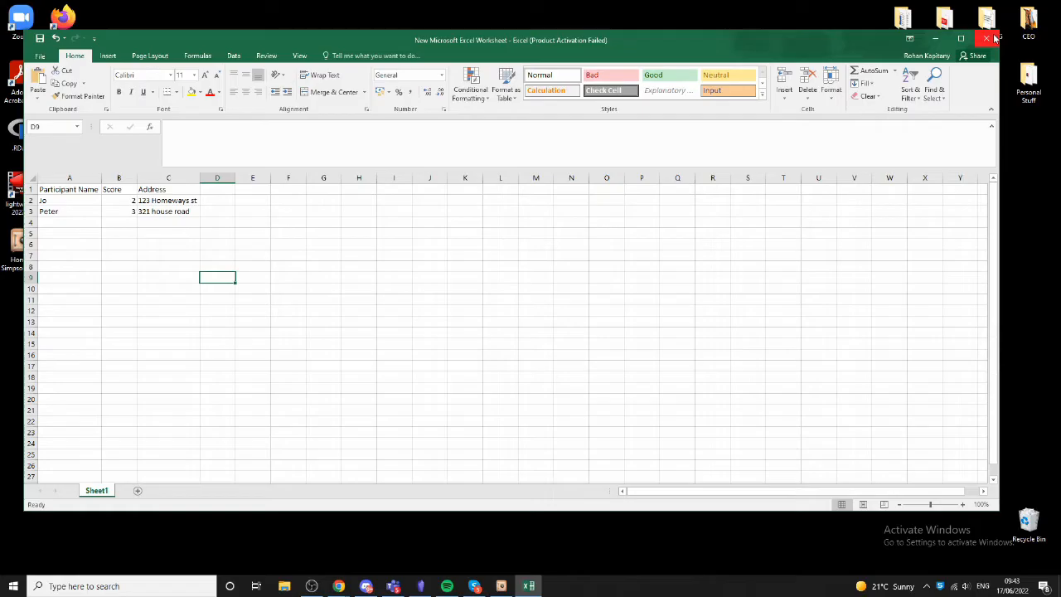
- Close the spreadsheet and encrypt the worksheet file to PGP for the Dr. University key only
click(994, 38)
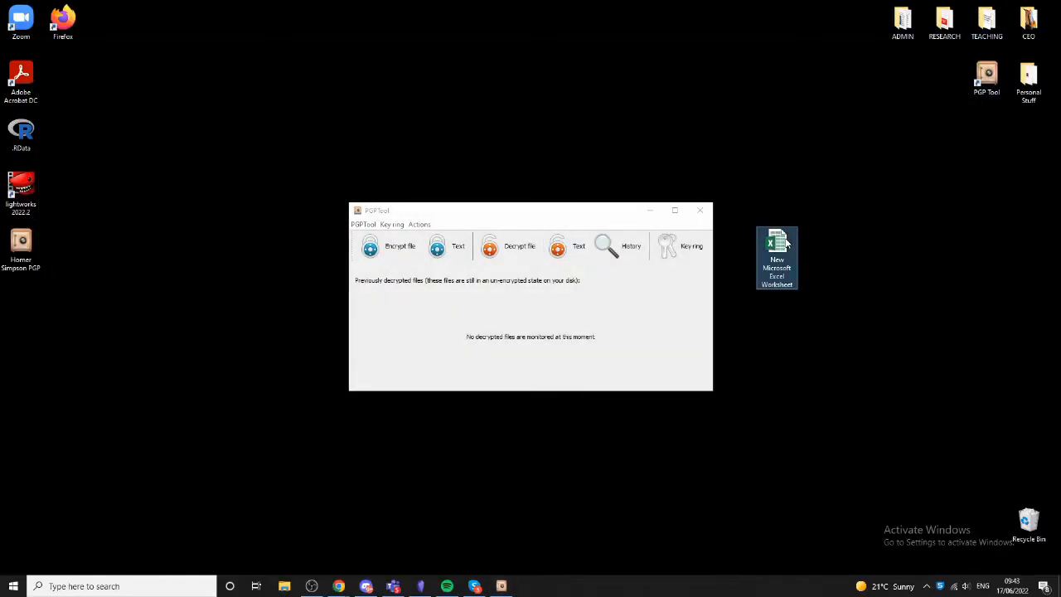
right_click(787, 242)
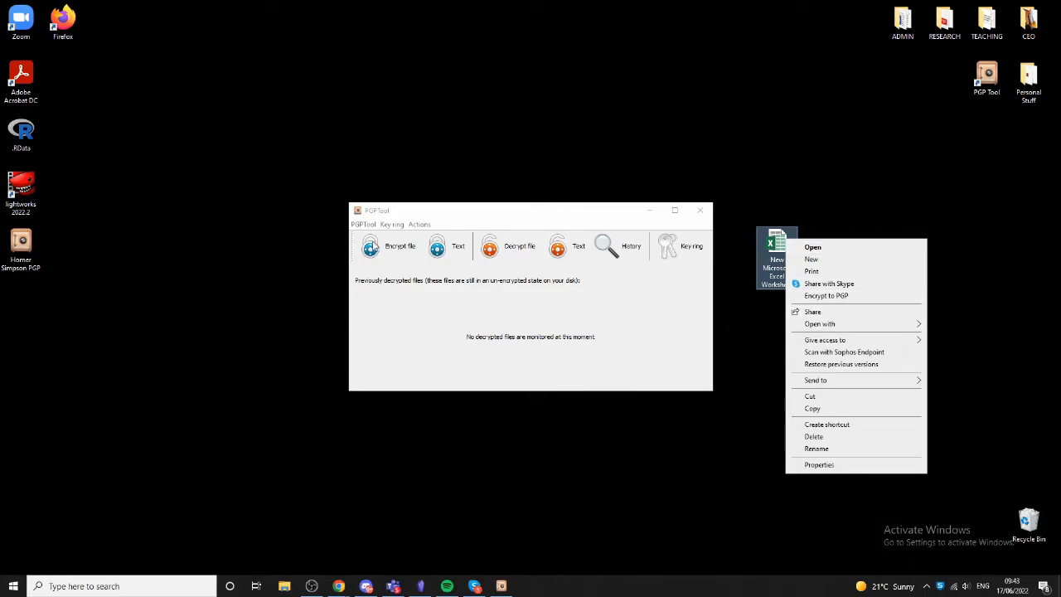
click(825, 295)
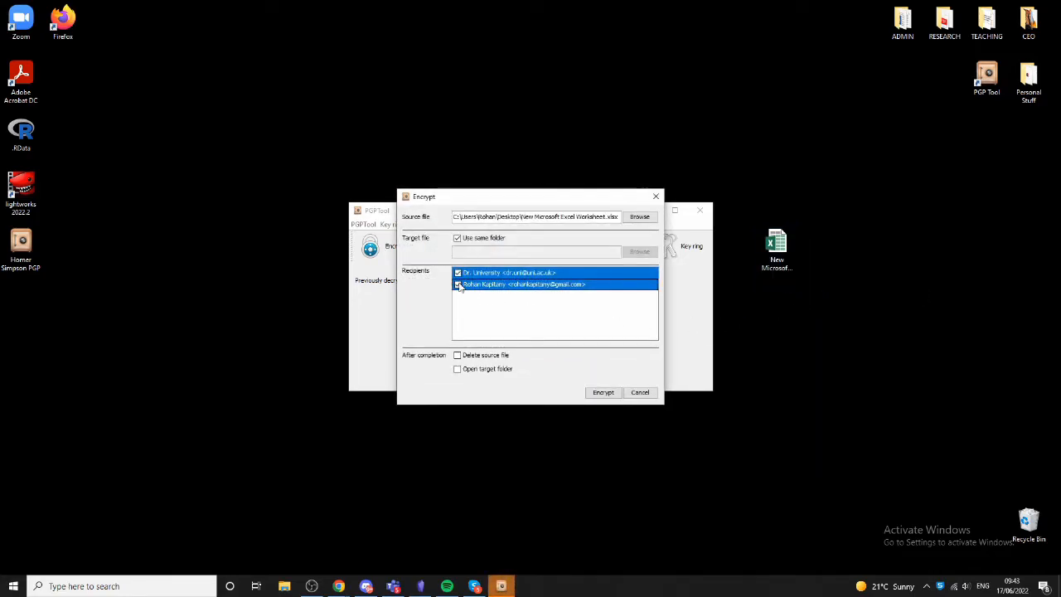
click(457, 285)
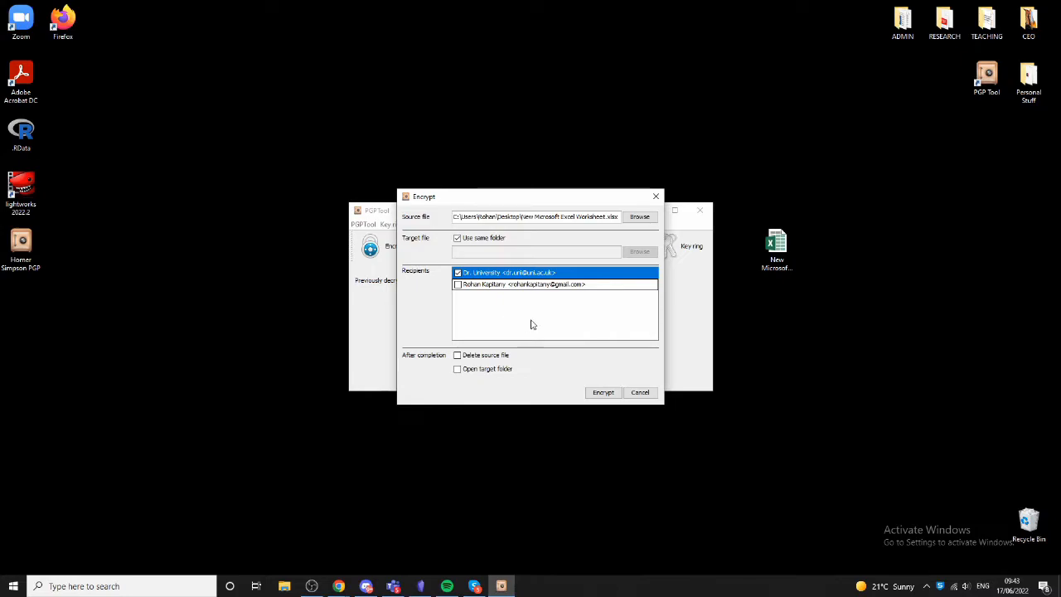
click(611, 395)
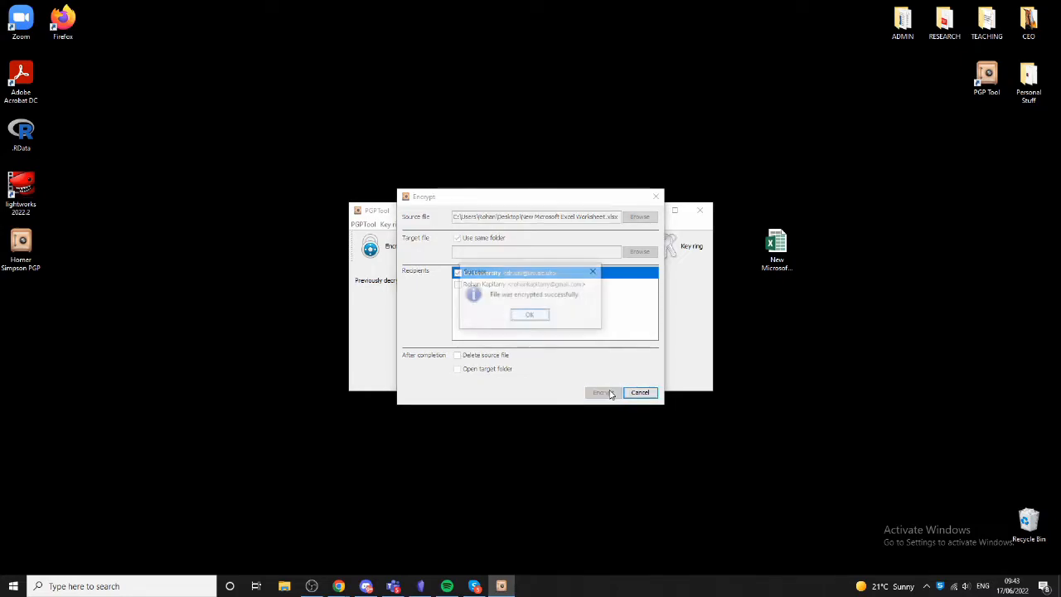
click(537, 319)
- Move the encrypted worksheet icon beside the original and decrypt it to the temporary folder
drag(31, 303, 829, 247)
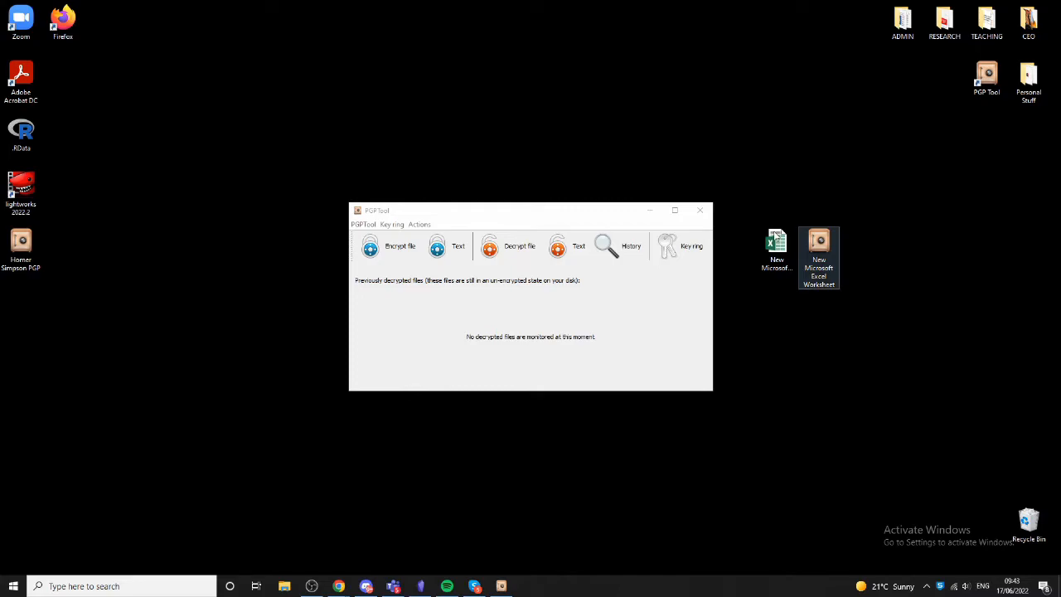
double_click(818, 243)
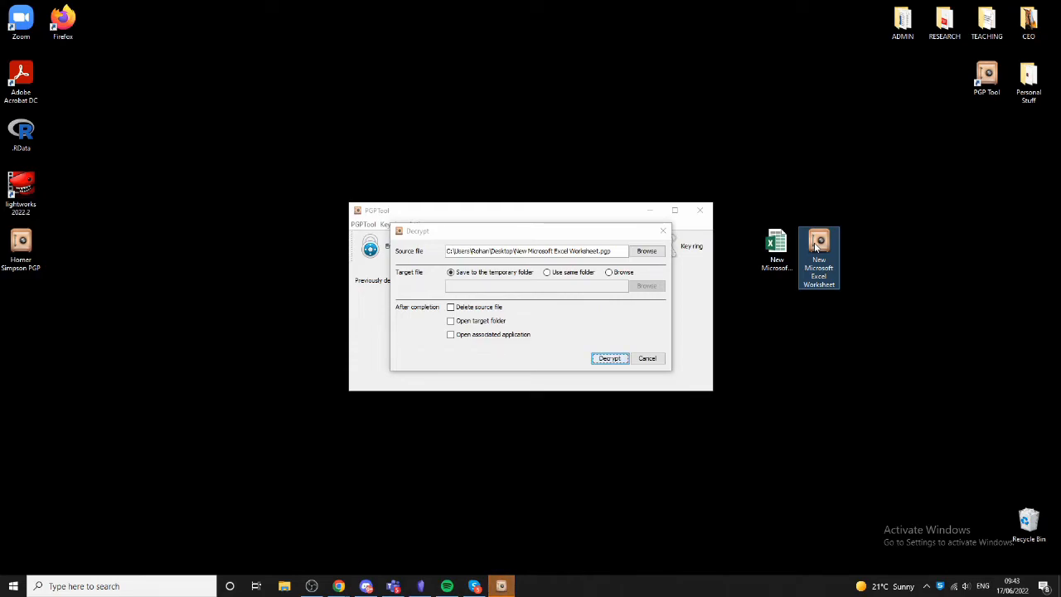
click(611, 361)
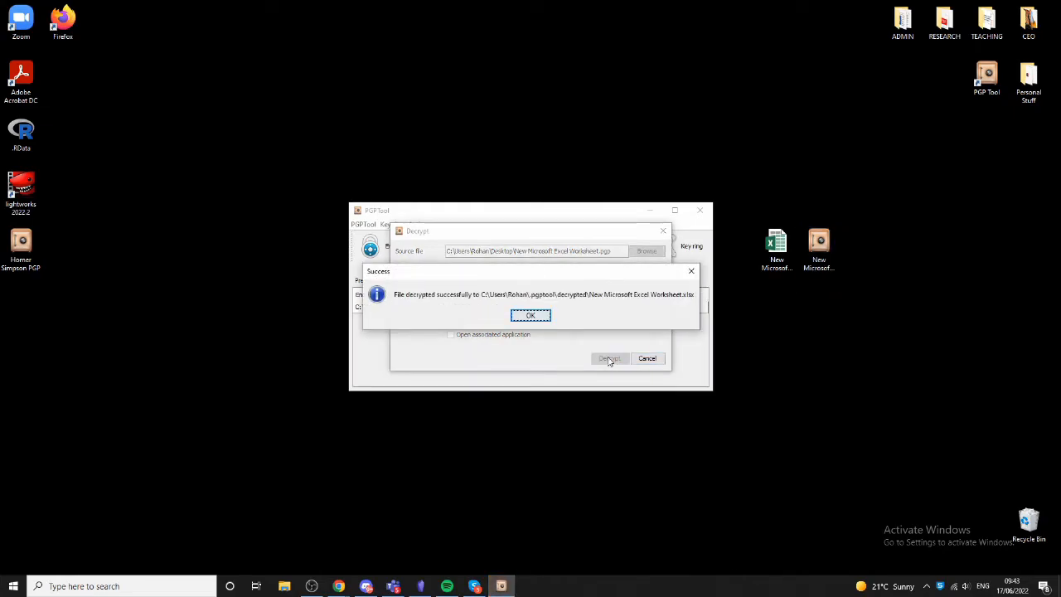
click(537, 317)
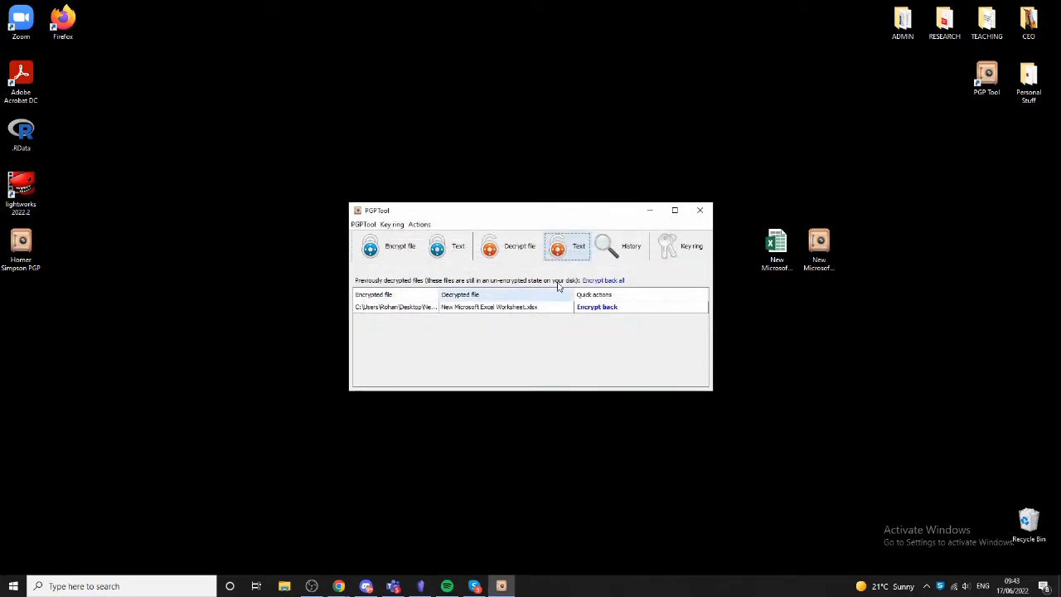
- Decrypt the Desktop's worksheet .pgp with Open associated application ticked, open the existing copy, then close the activation wizard and Excel
click(527, 253)
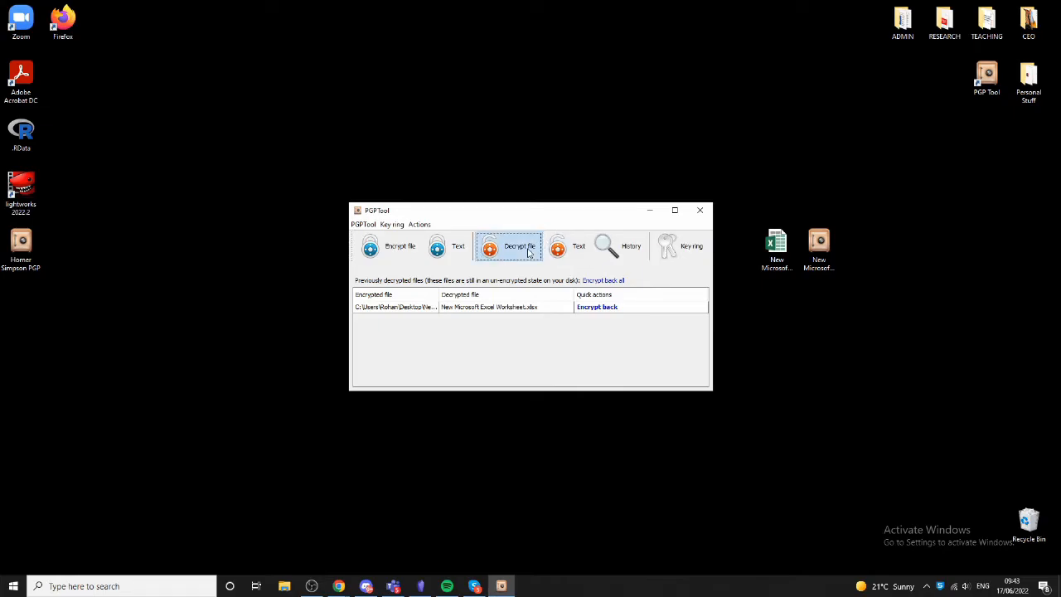
click(397, 275)
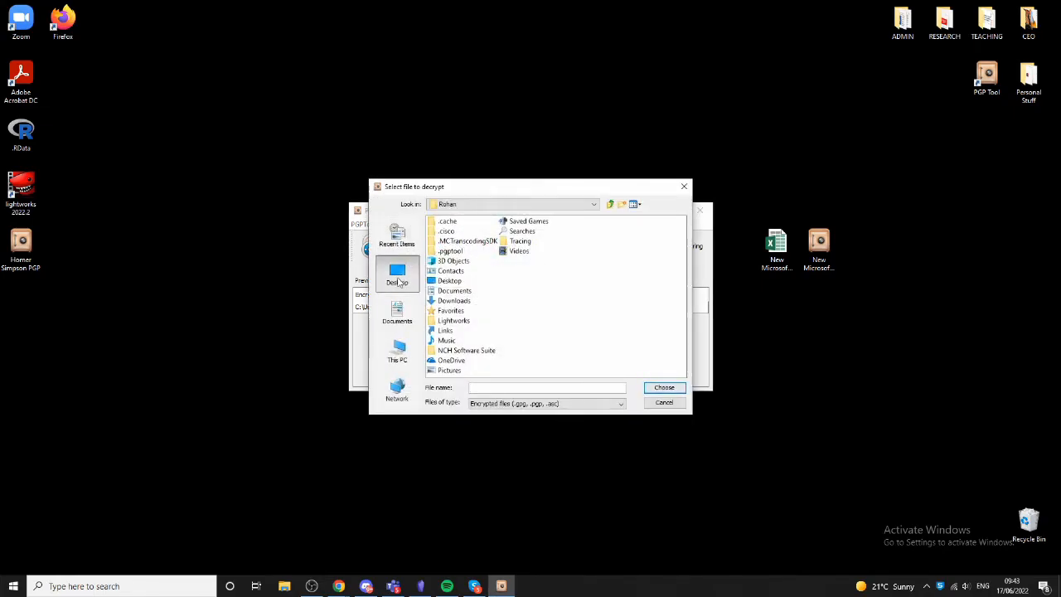
click(472, 350)
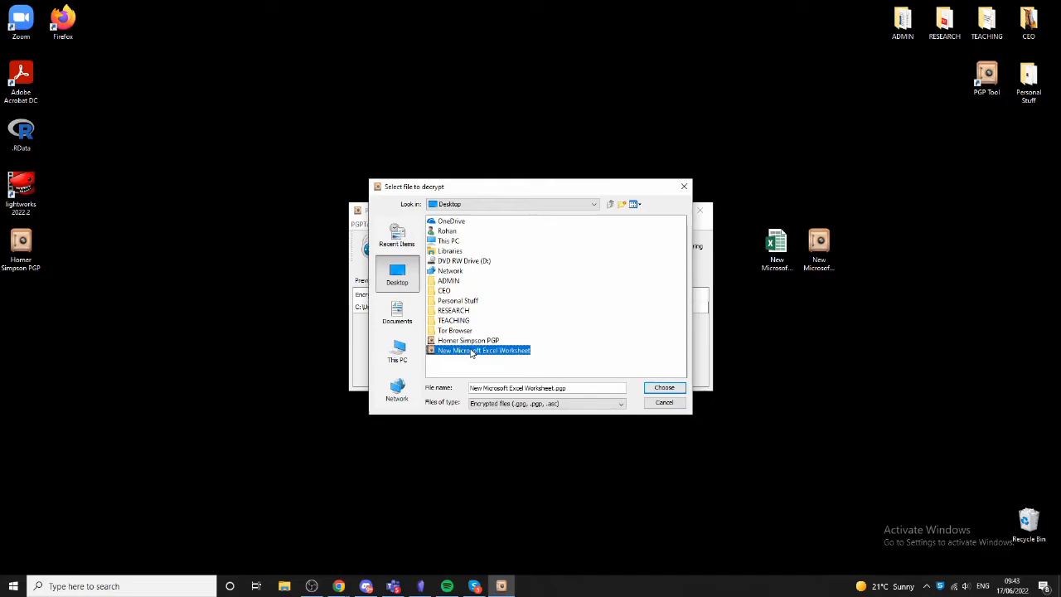
click(663, 387)
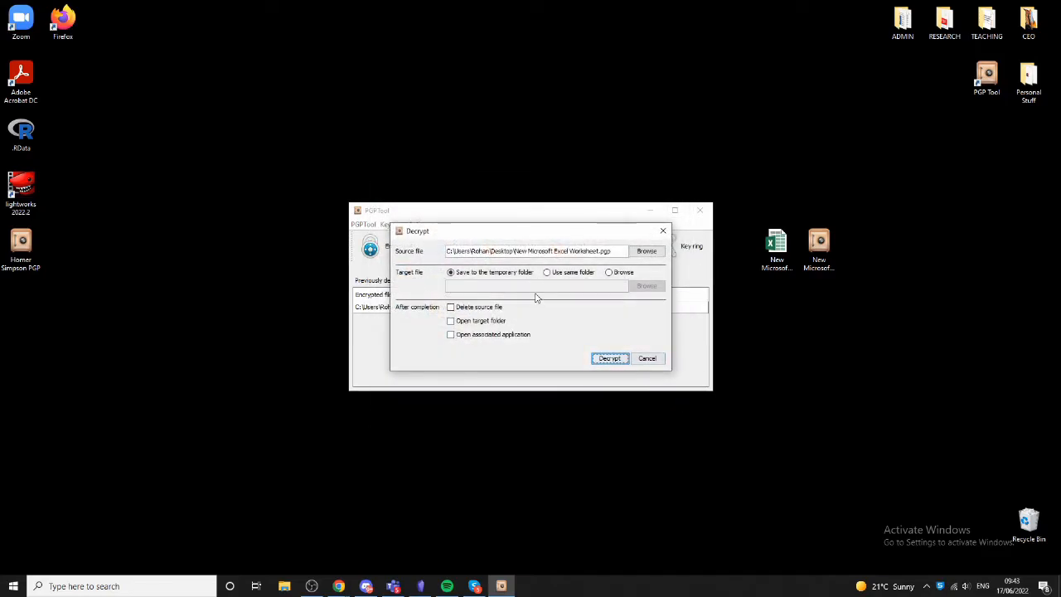
click(487, 335)
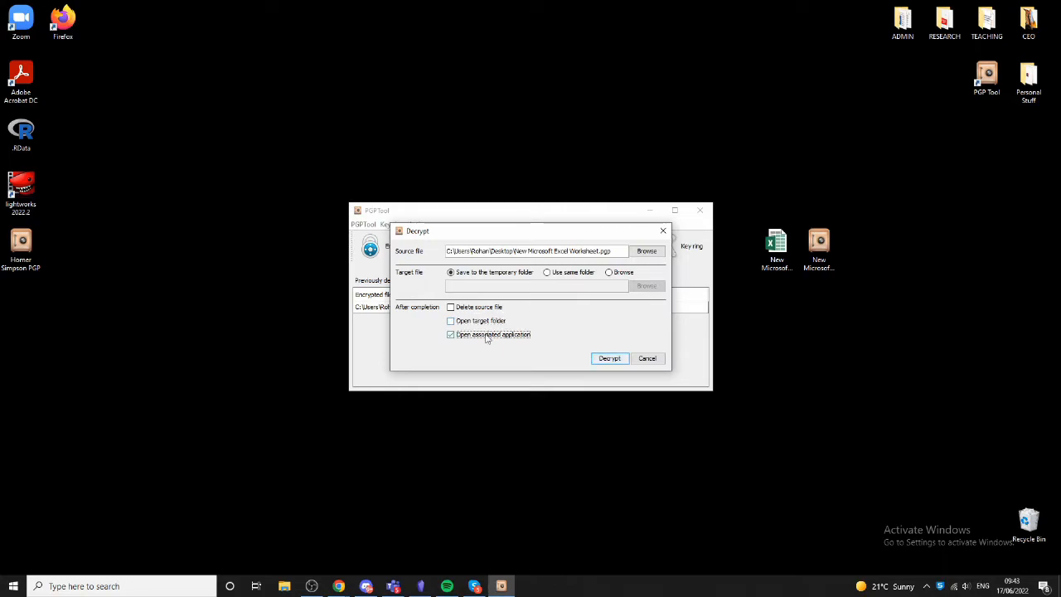
click(617, 361)
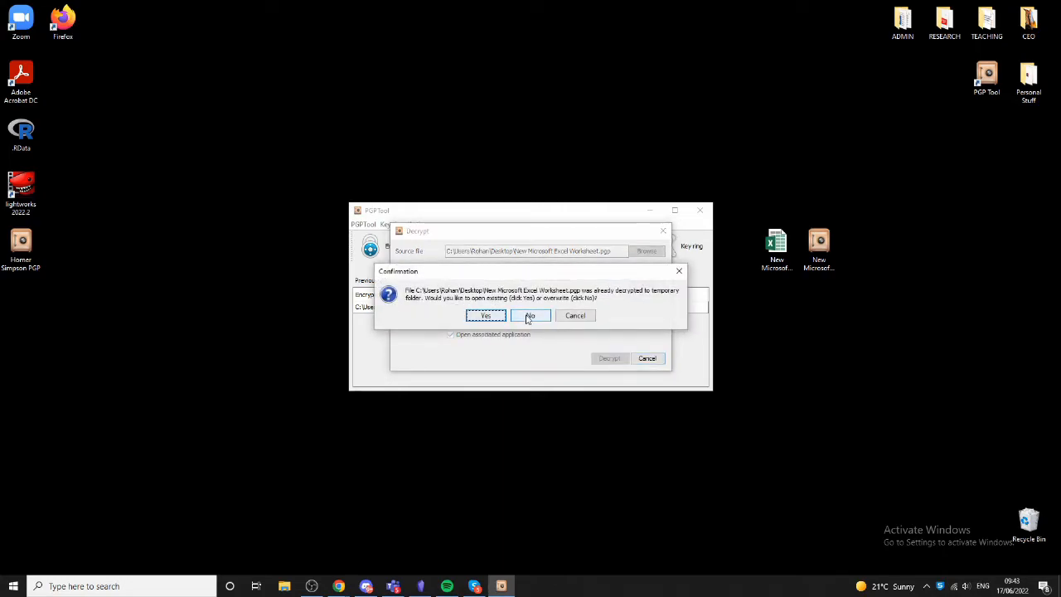
click(487, 316)
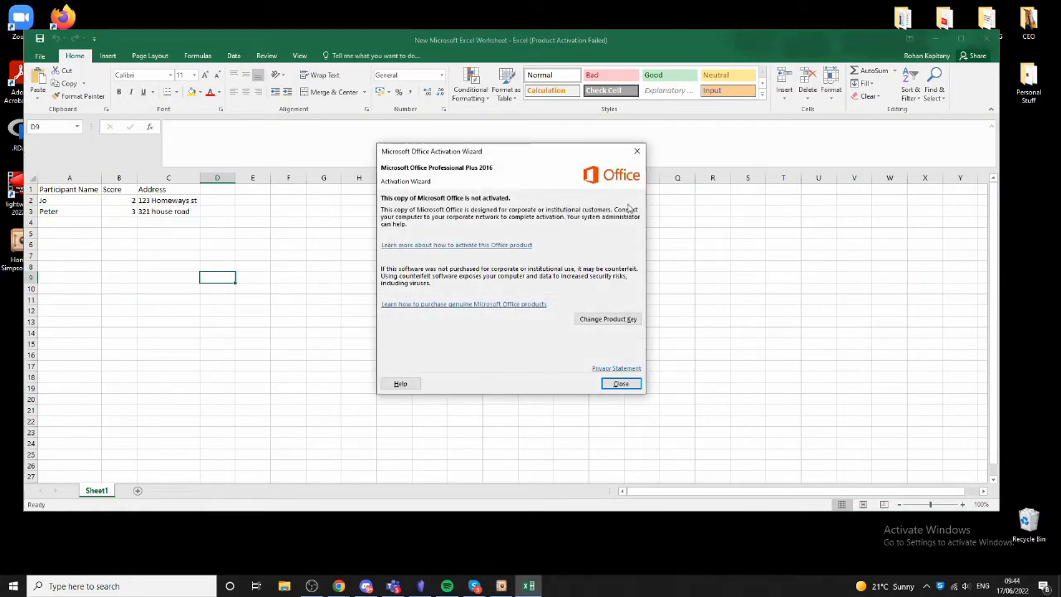
click(636, 151)
click(986, 38)
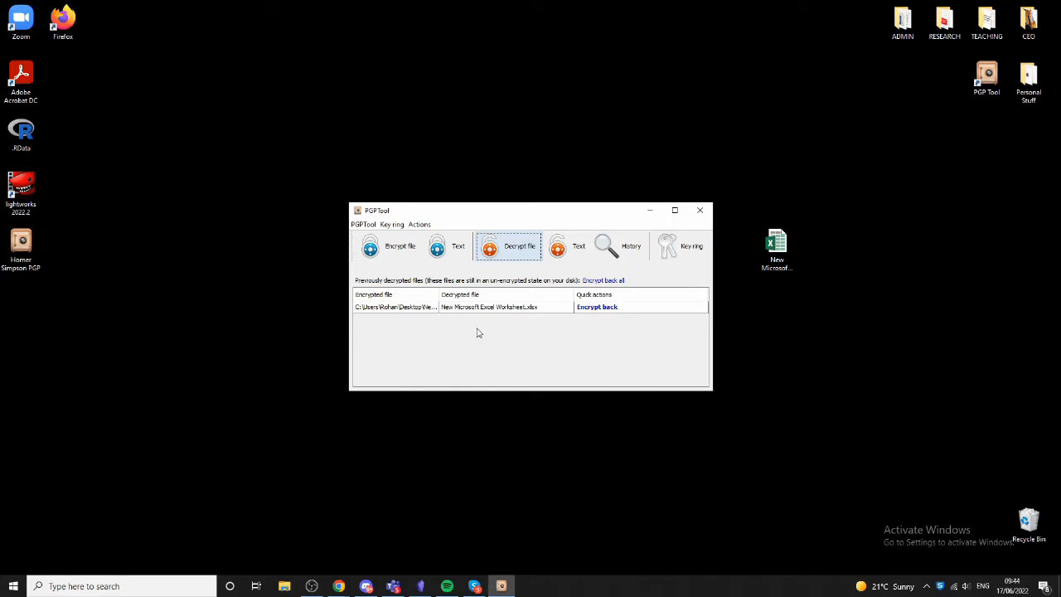
- Import the Homer Simpson PGP key file from the Desktop into the key ring
click(21, 249)
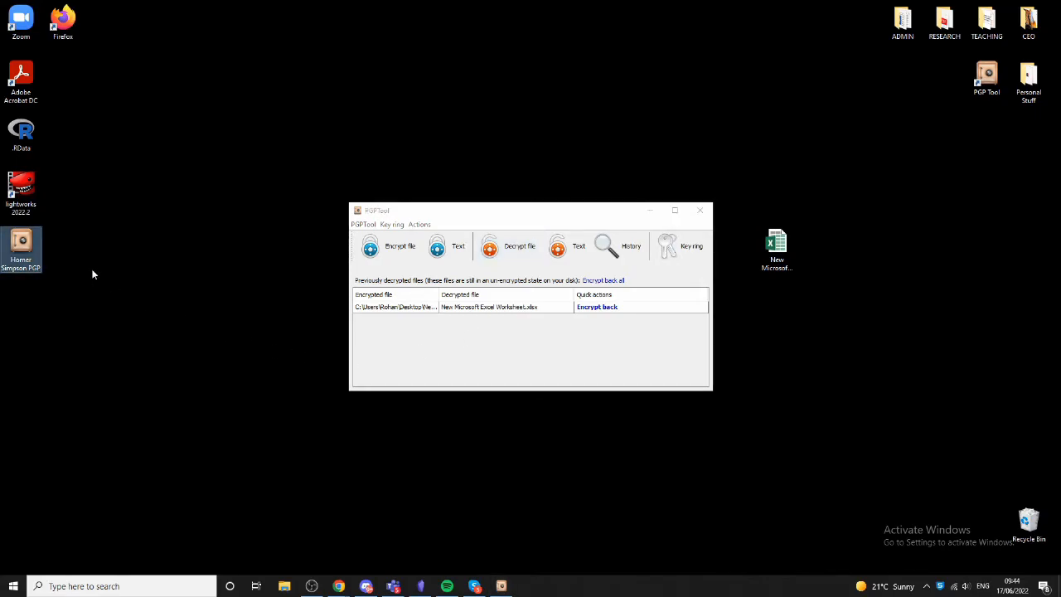
click(395, 224)
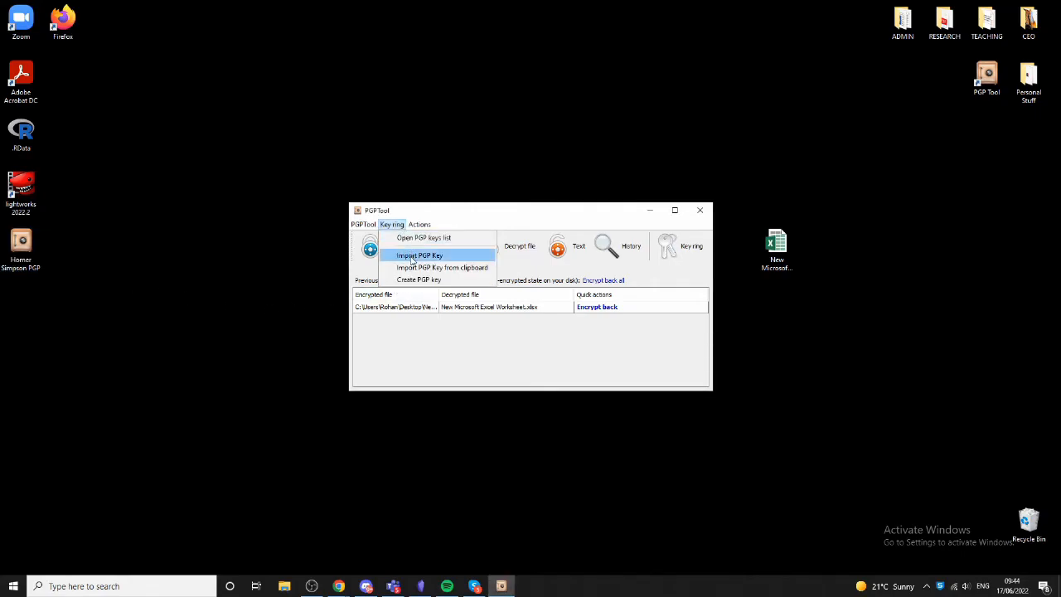
click(412, 257)
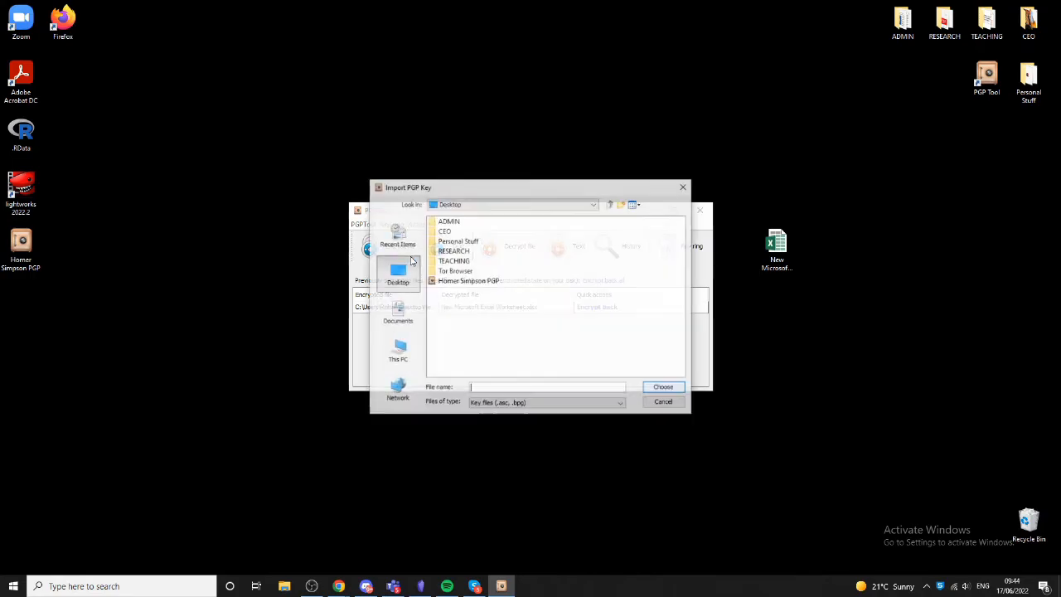
click(471, 282)
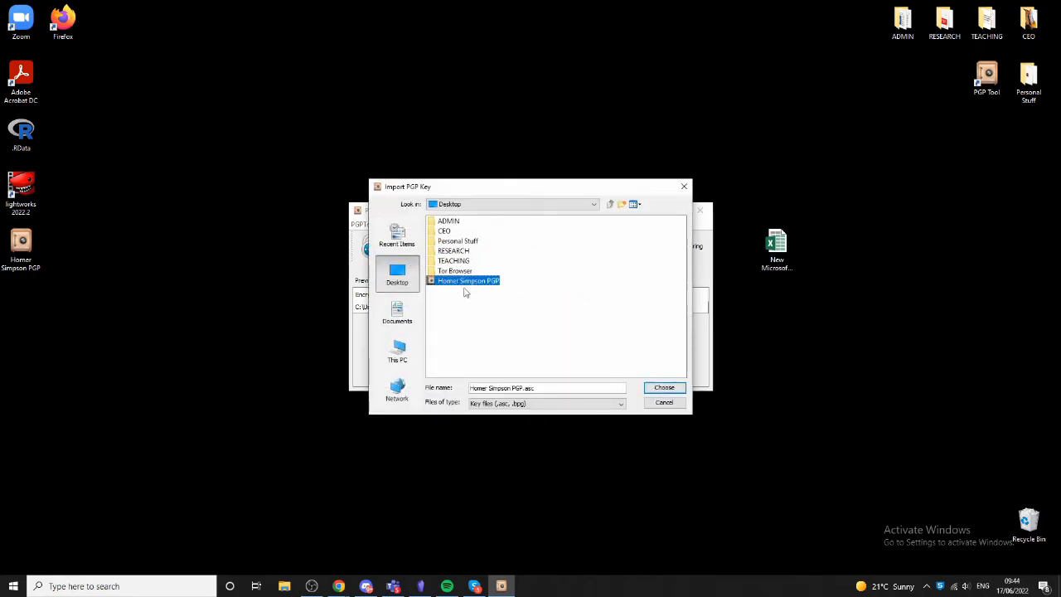
click(663, 387)
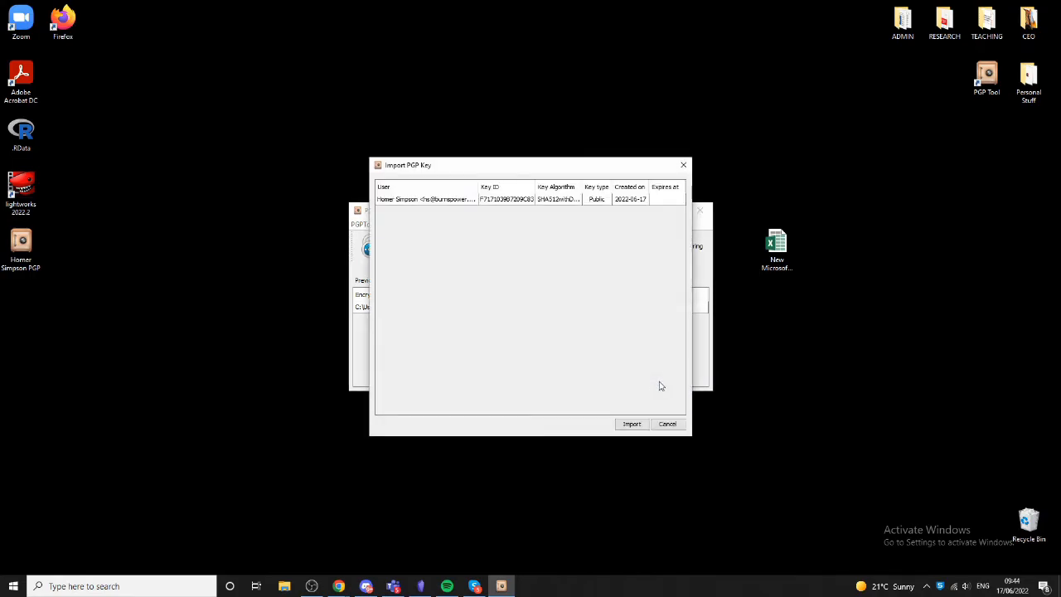
click(634, 424)
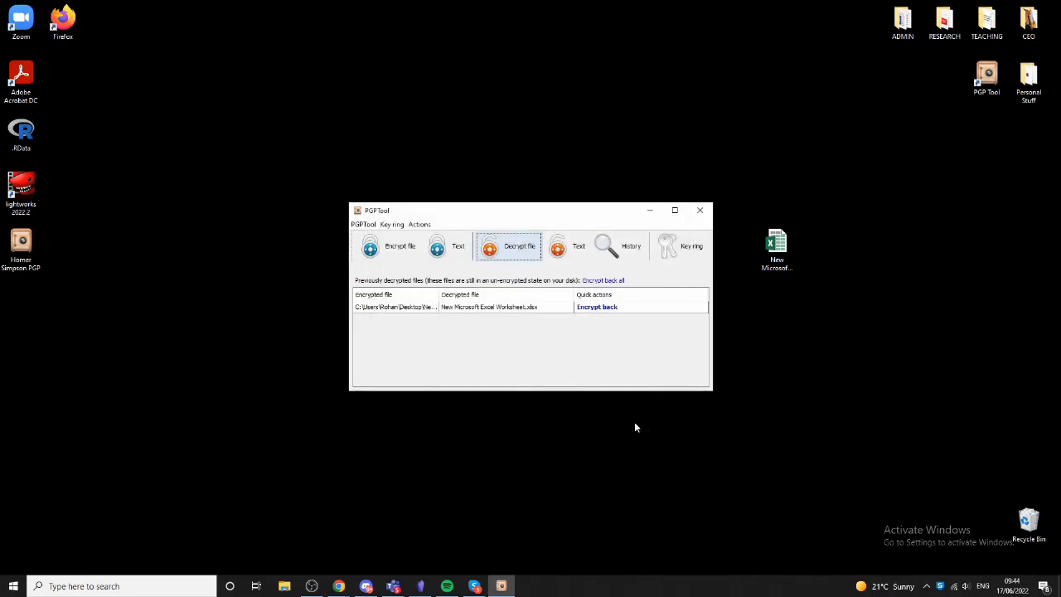
- Open the PGP keys list to review the registered keys, then close it
click(673, 253)
drag(646, 200, 671, 200)
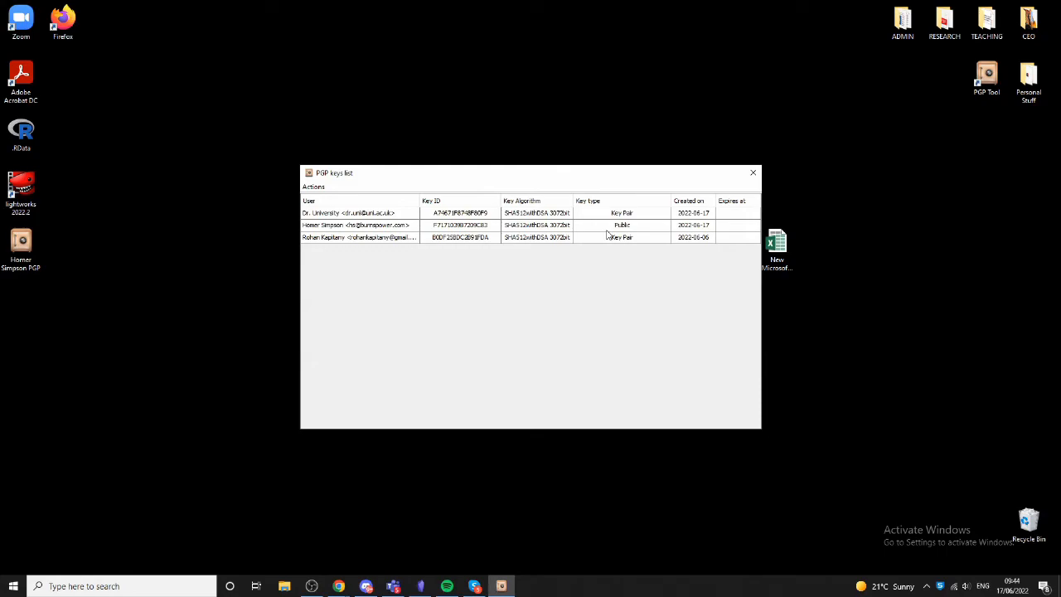
click(757, 174)
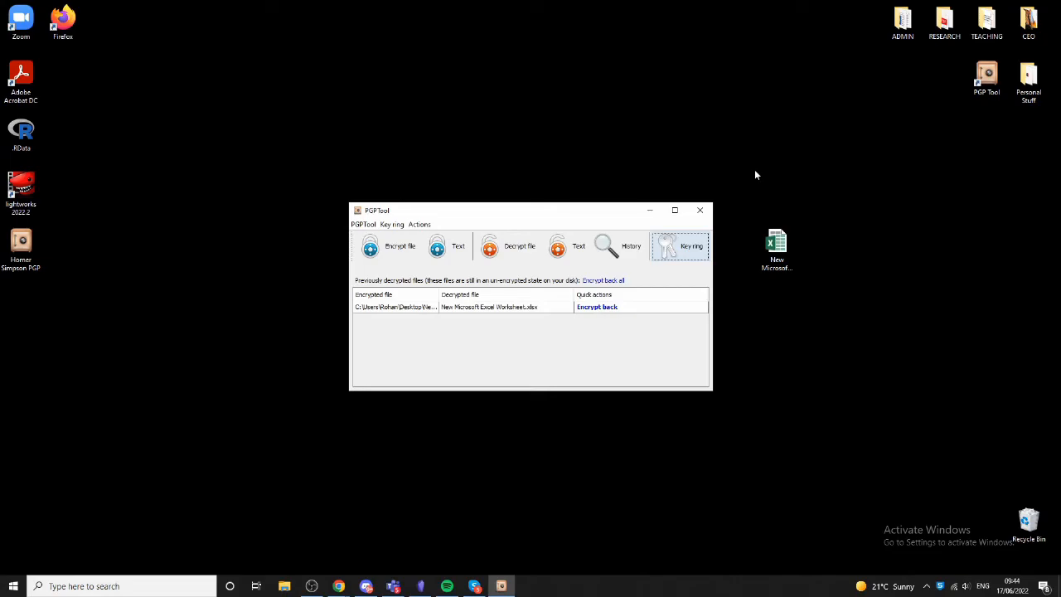
- Open text encryption and write a message greeting Mr. Simpson that includes a credit card number
click(455, 253)
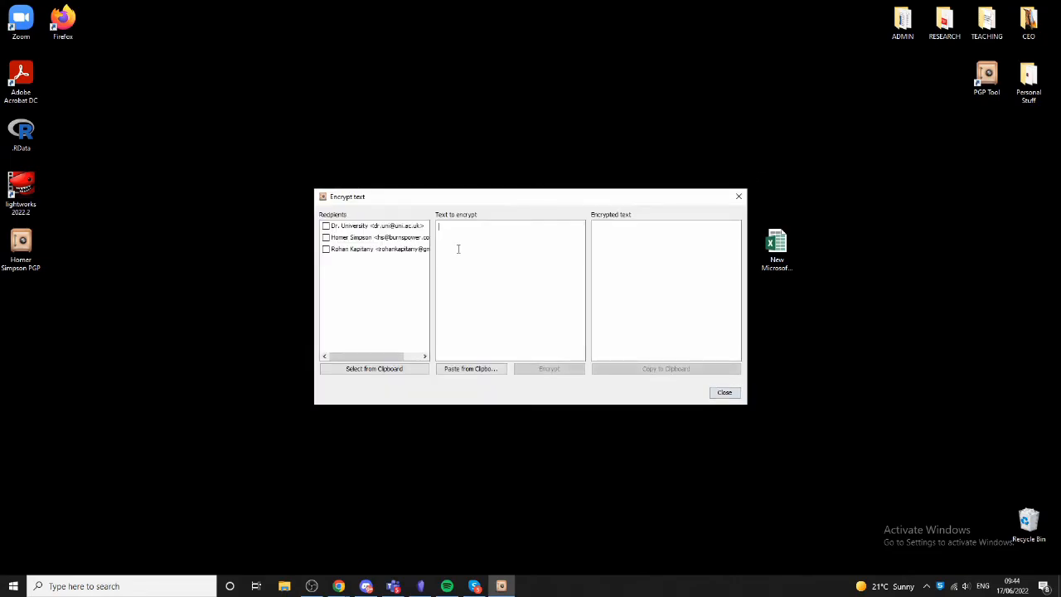
text(Hello Mr. Simpson,  )
text(Here is my c)
text(redit card num)
text(ber: )
text(1234 4567 7890)
key(Return)
key(Return)
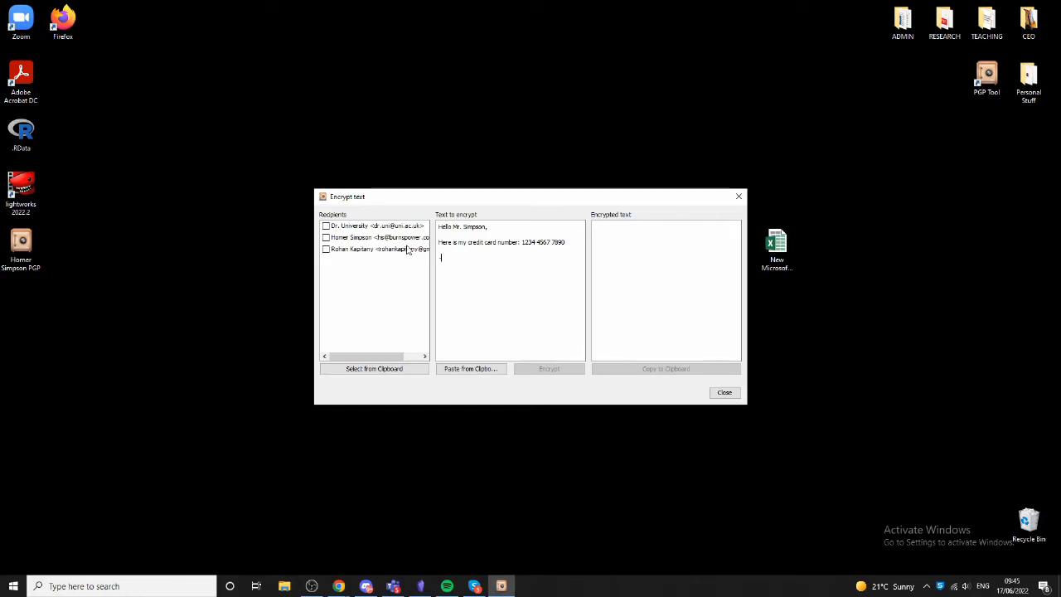
- Select the message text, tick Homer Simpson as recipient, and encrypt it
key(ctrl+a)
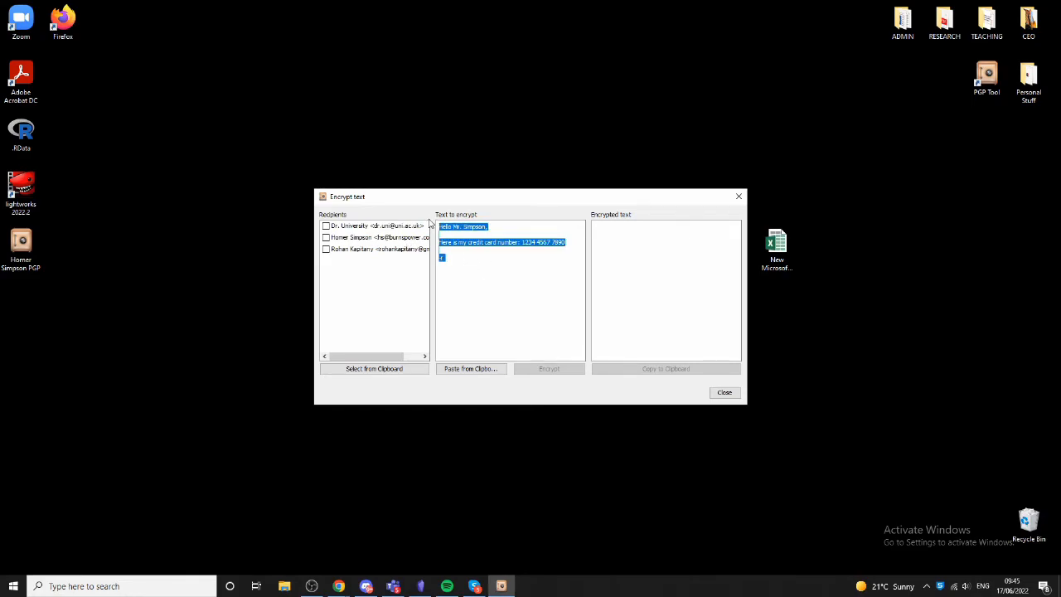
click(326, 238)
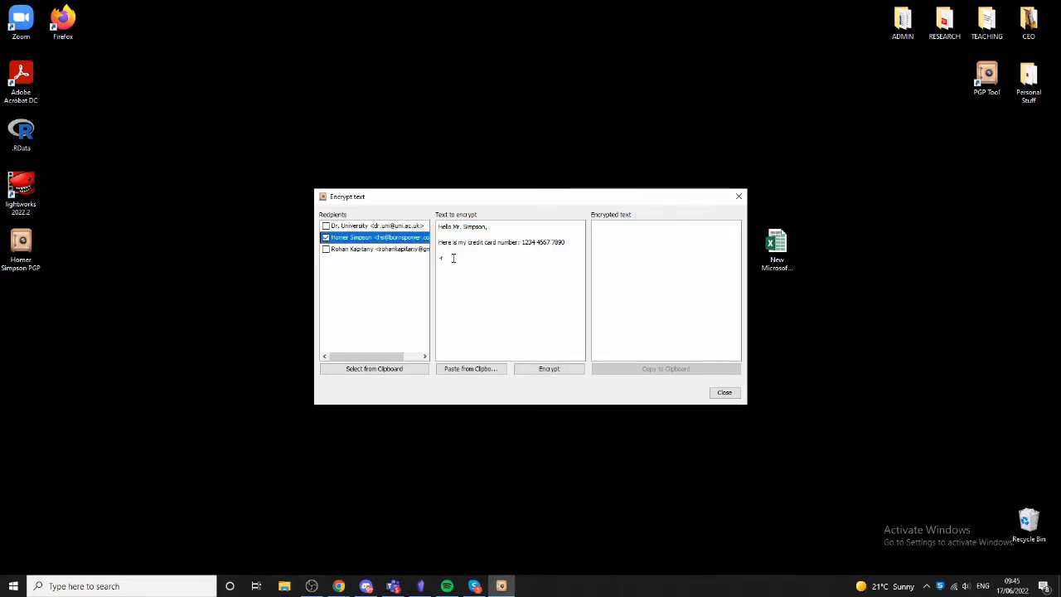
click(534, 369)
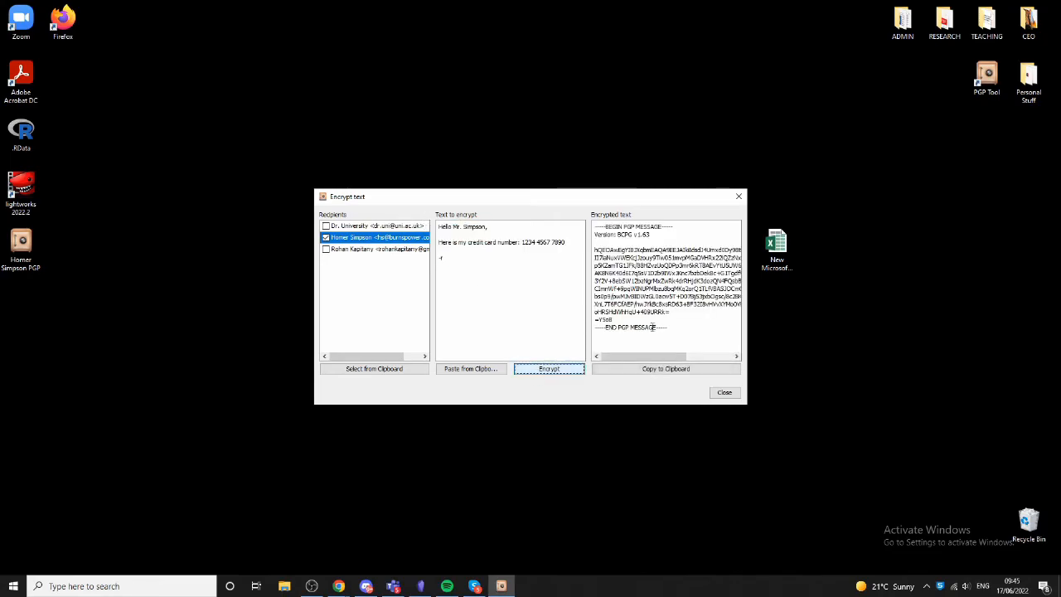
- Select and copy the encrypted PGP message, then close the text encryption window
drag(674, 327, 587, 224)
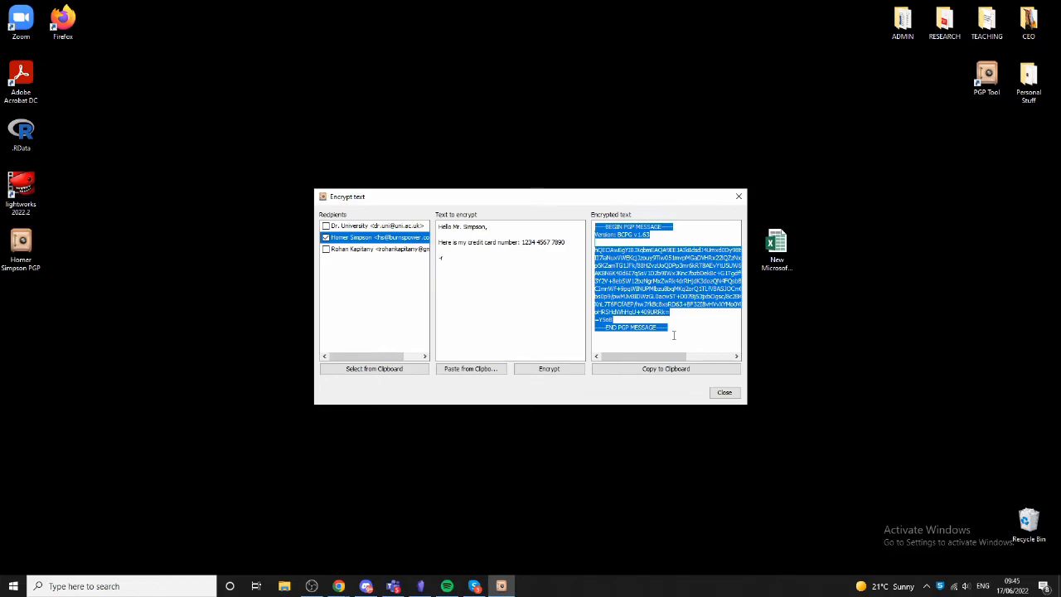
click(725, 392)
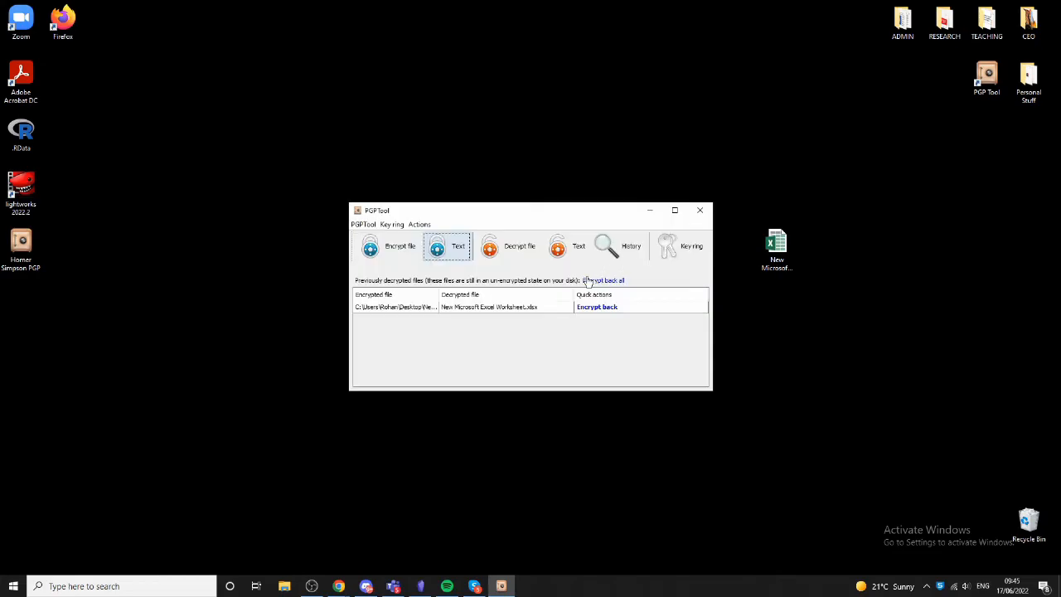
- Try to decrypt the copied PGP message from the clipboard, then close the decryption window and PGP Tool
click(577, 246)
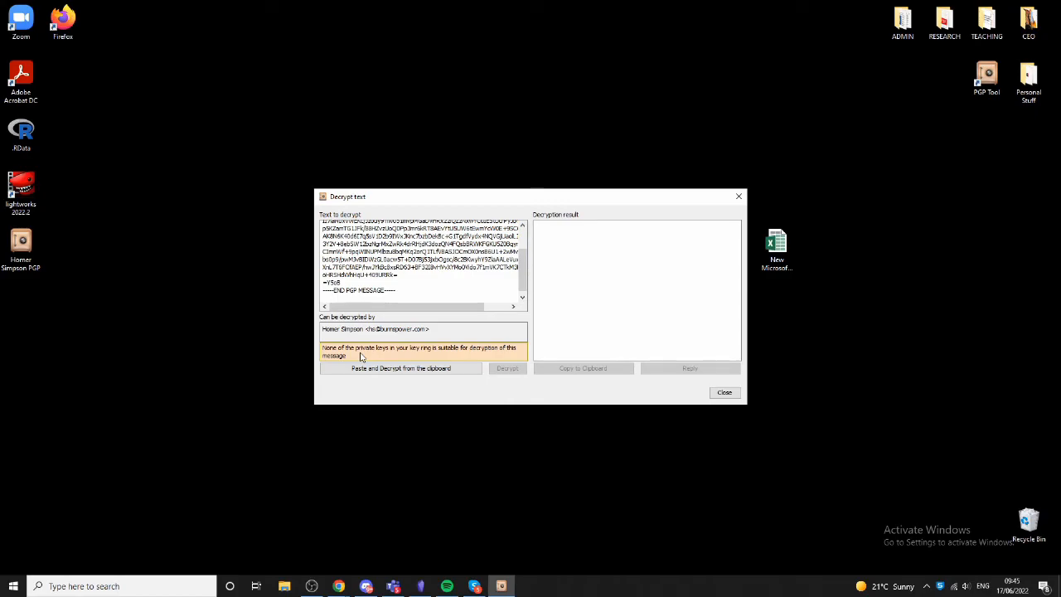
key(ctrl+a)
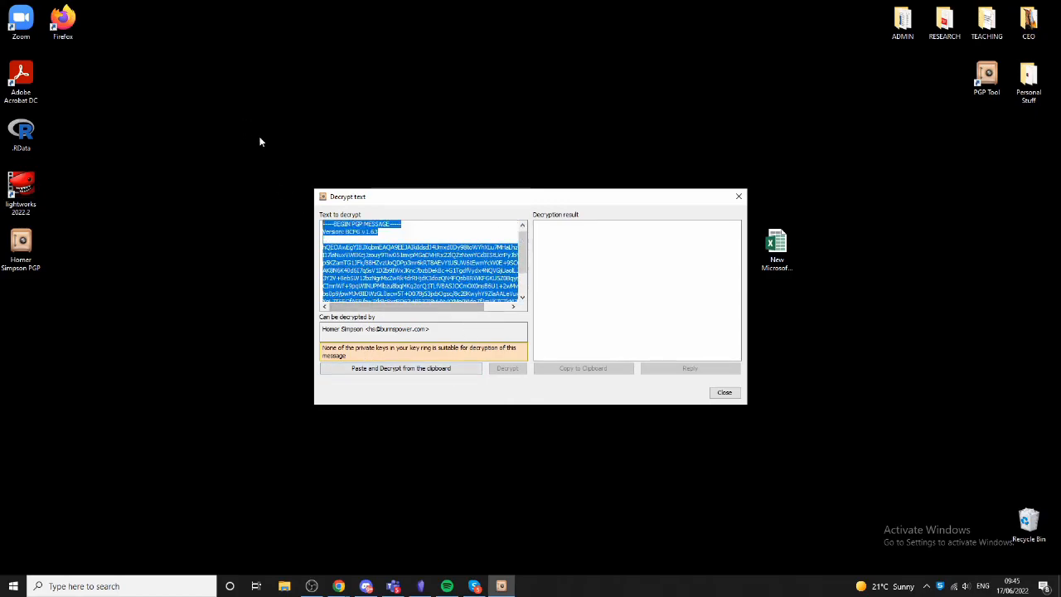
click(453, 374)
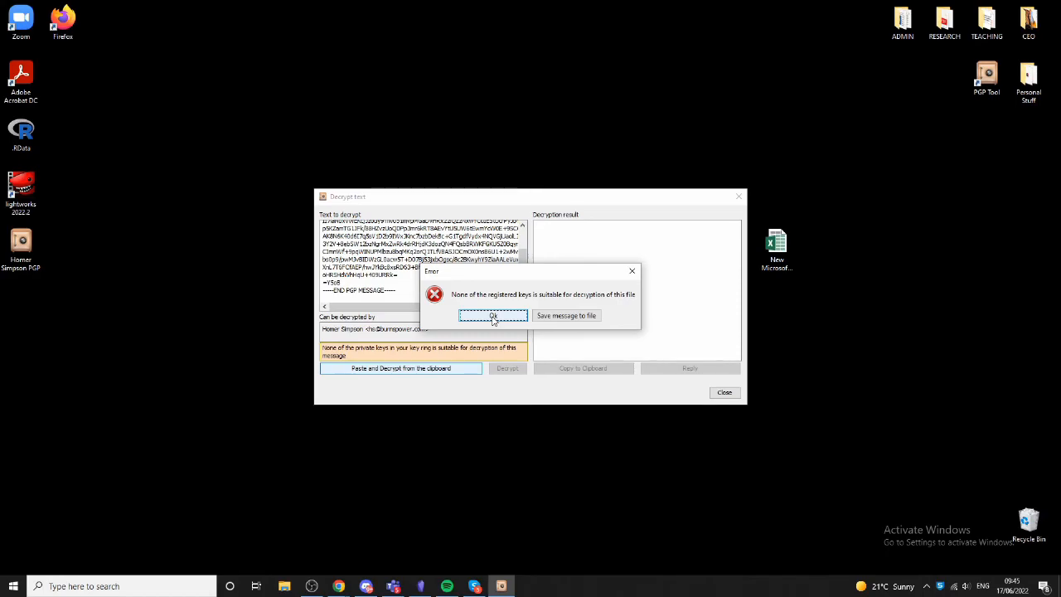
click(493, 319)
click(738, 197)
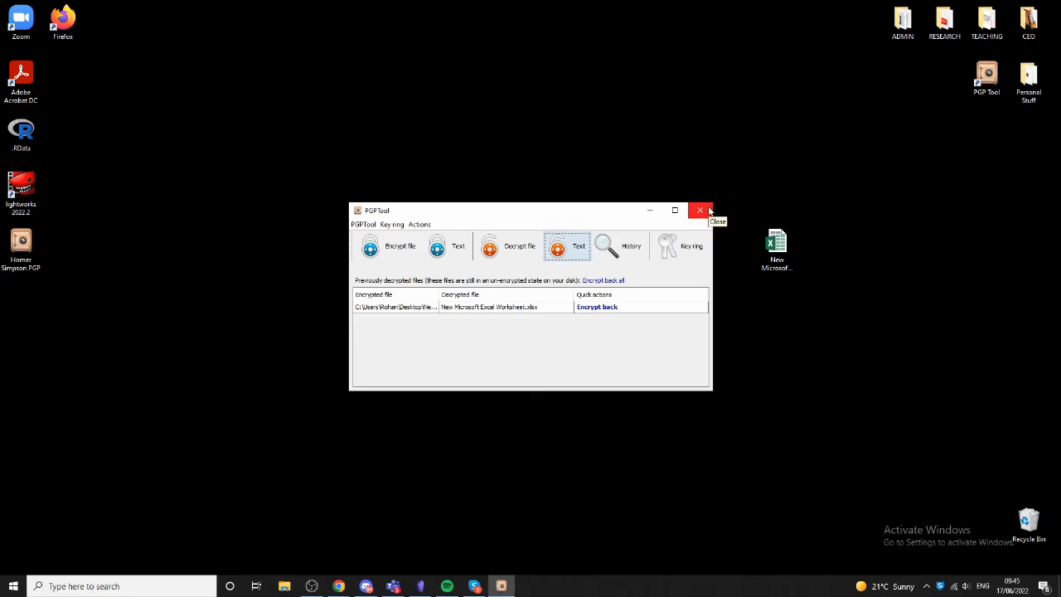
click(700, 210)
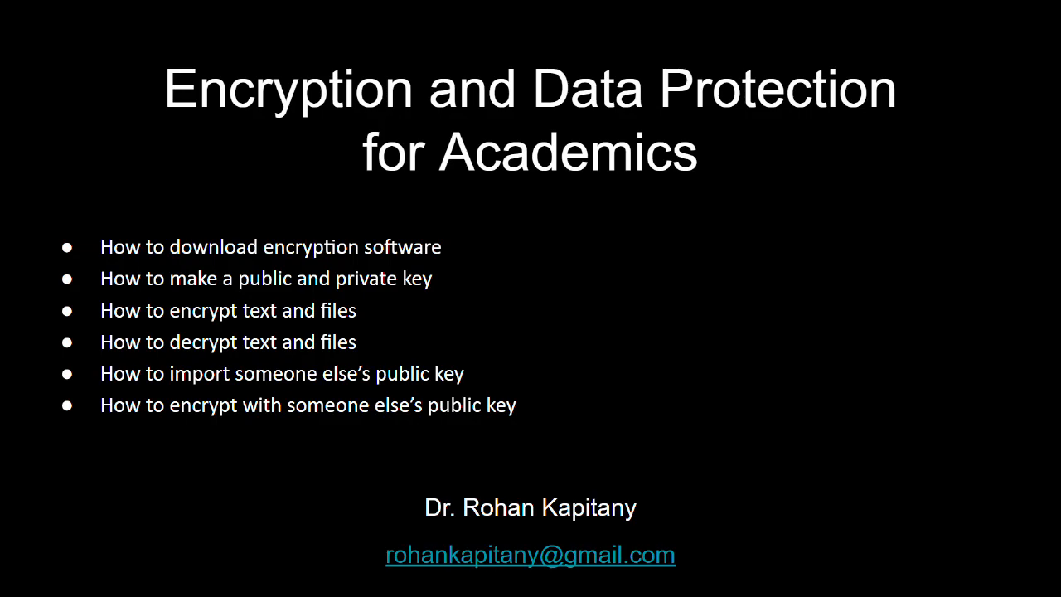